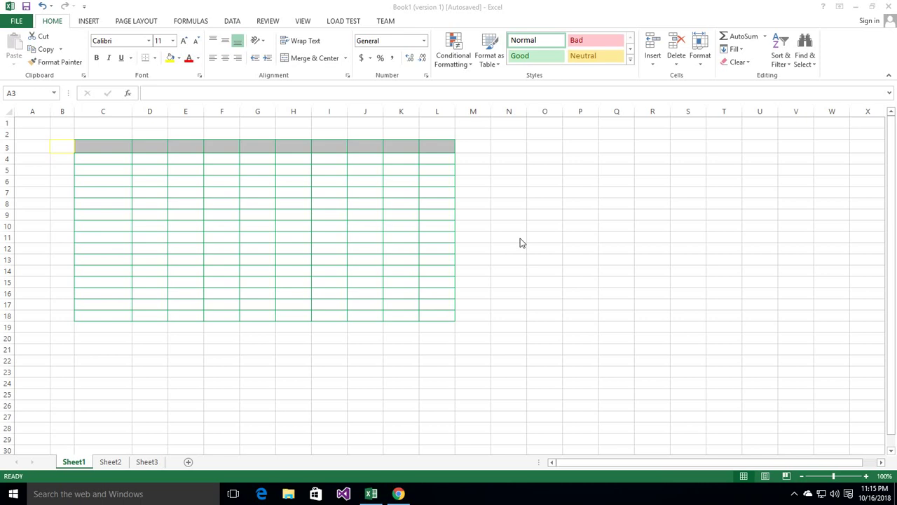
Step: Enter the heading Sno in cell B3
{"action": "left_click", "coordinate": [66, 147]}
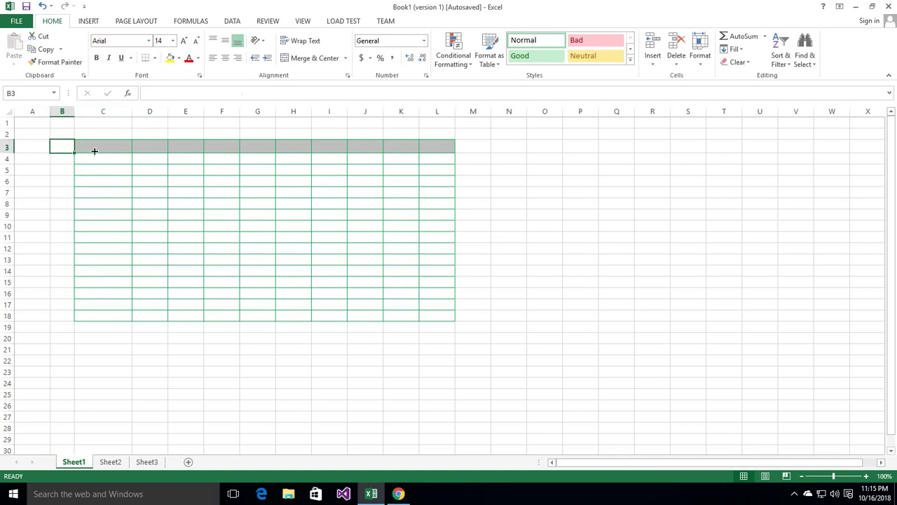
{"action": "left_click", "coordinate": [58, 161]}
{"action": "left_click", "coordinate": [58, 146]}
{"action": "left_click", "coordinate": [57, 162]}
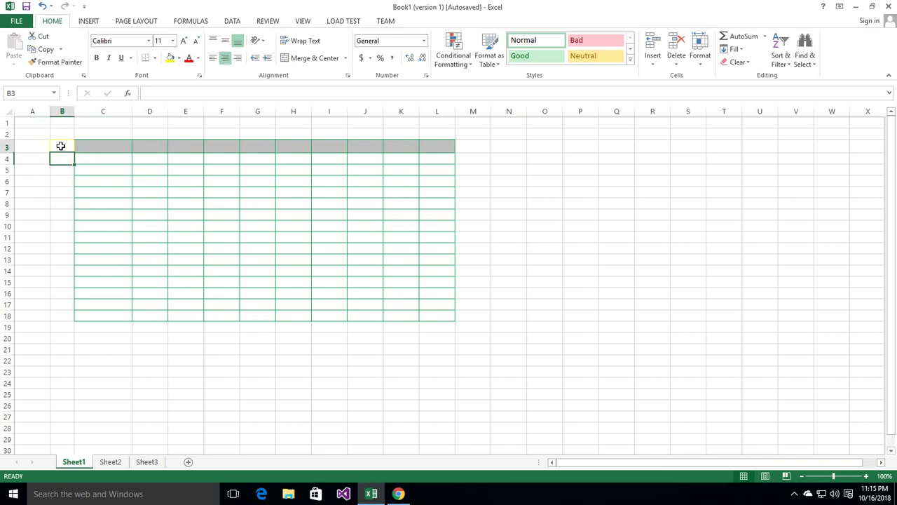
{"action": "left_click", "coordinate": [60, 145]}
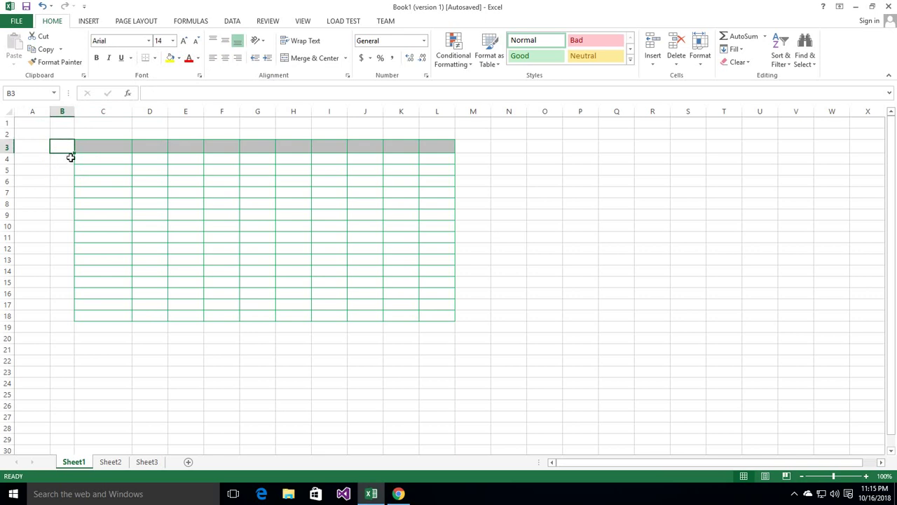
{"action": "type", "text": "Sno"}
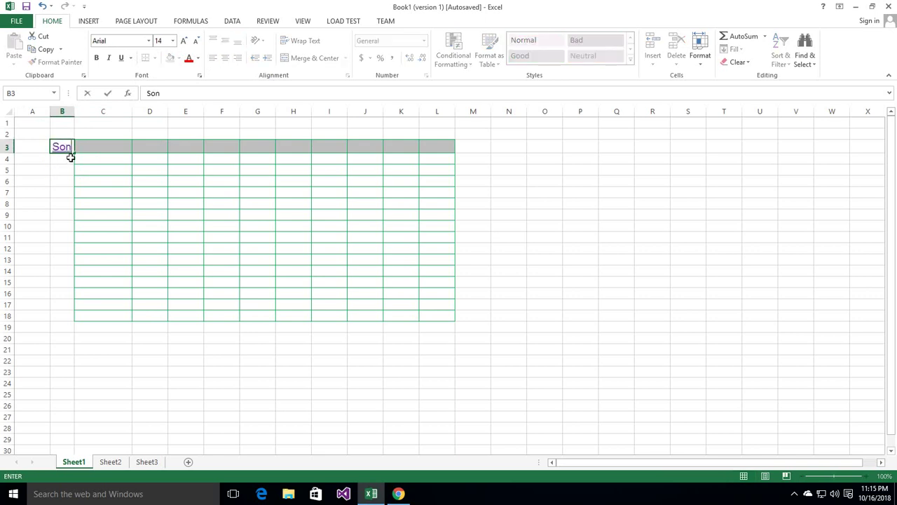
{"action": "key", "text": "BackSpace"}
{"action": "key", "text": "BackSpace"}
{"action": "type", "text": "No"}
{"action": "key", "text": "Return"}
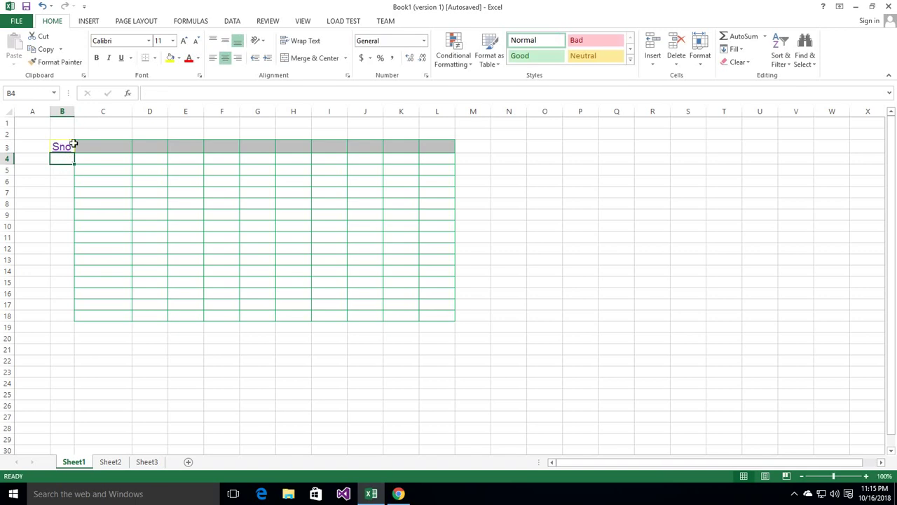
Step: Enter 1 as the first serial number in B4 and reselect it
{"action": "left_click", "coordinate": [61, 165]}
{"action": "left_click", "coordinate": [62, 160]}
{"action": "type", "text": "1"}
{"action": "key", "text": "Return"}
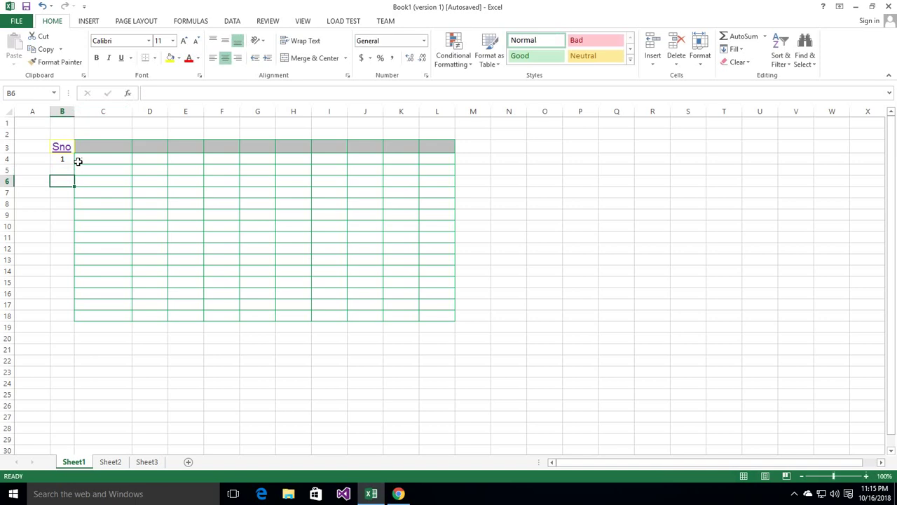
{"action": "left_click", "coordinate": [66, 182]}
{"action": "left_click", "coordinate": [66, 192]}
{"action": "left_click", "coordinate": [66, 203]}
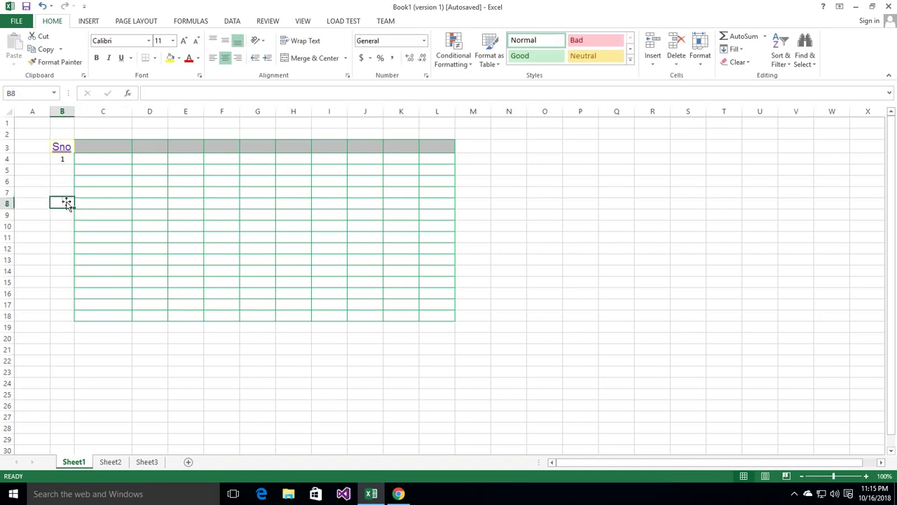
{"action": "left_click", "coordinate": [67, 214]}
{"action": "left_click", "coordinate": [62, 161]}
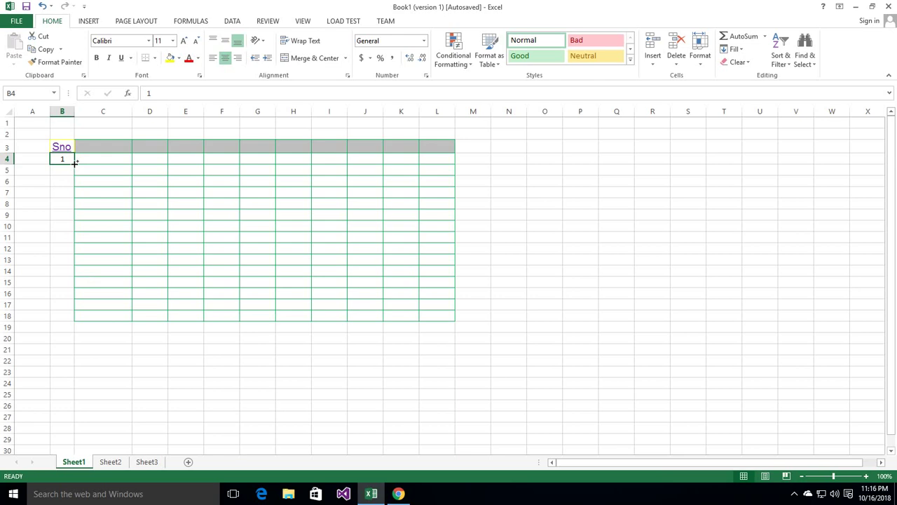
Step: Fill serial numbers 1 to 5 down B4:B8 with the fill handle
{"action": "mouse_move", "coordinate": [75, 162]}
{"action": "left_mouse_down"}
{"action": "mouse_move", "coordinate": [106, 377]}
{"action": "mouse_move", "coordinate": [54, 206]}
{"action": "left_mouse_up"}
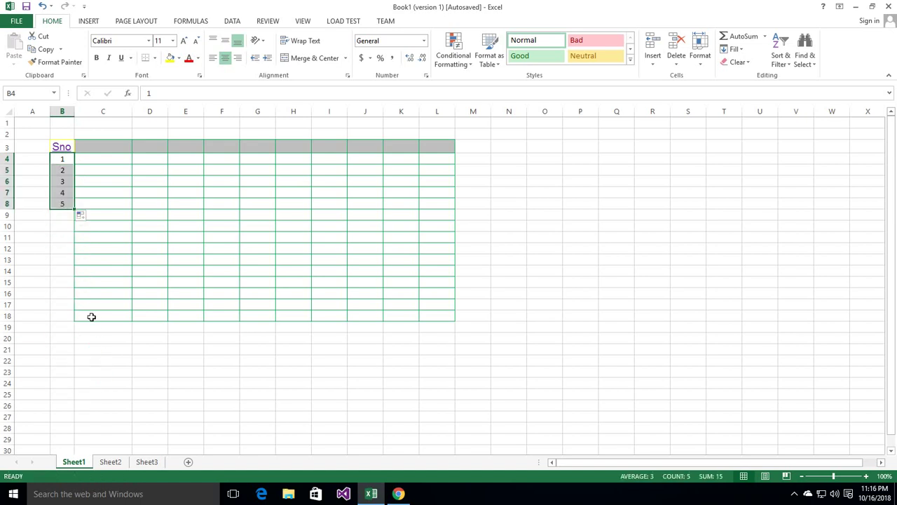
{"action": "left_click", "coordinate": [90, 317]}
{"action": "left_click_drag", "start_coordinate": [62, 160], "coordinate": [61, 205]}
{"action": "left_click", "coordinate": [82, 196]}
{"action": "left_click", "coordinate": [63, 158]}
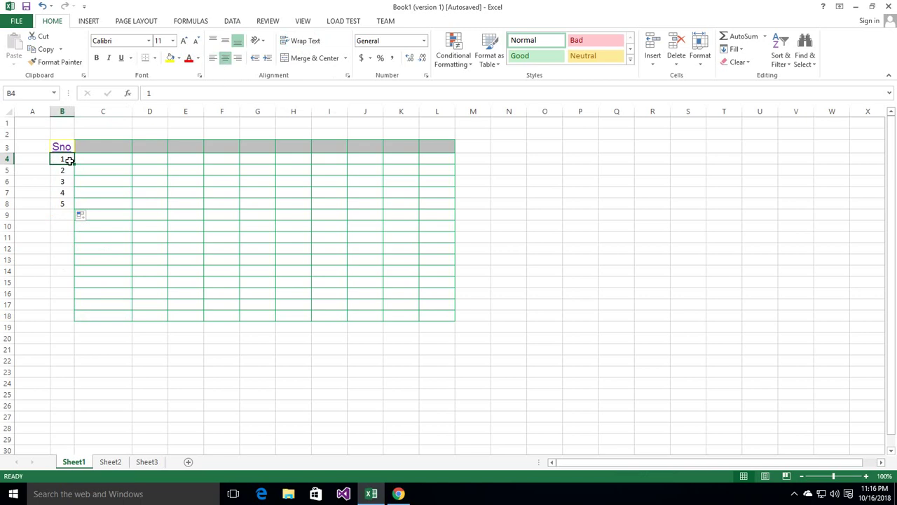
Step: Try right, left and centre alignment on the single numbers in B4 and B7
{"action": "left_click", "coordinate": [240, 60]}
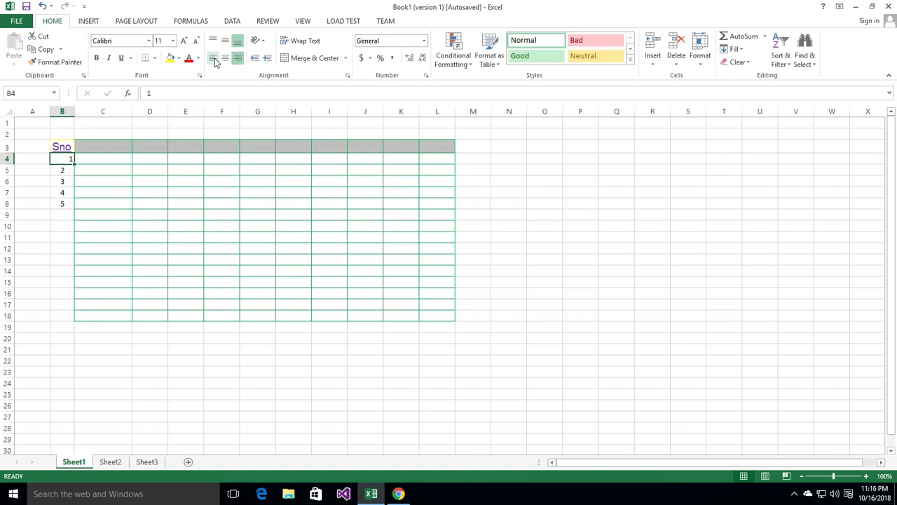
{"action": "left_click", "coordinate": [214, 60]}
{"action": "left_click", "coordinate": [226, 59]}
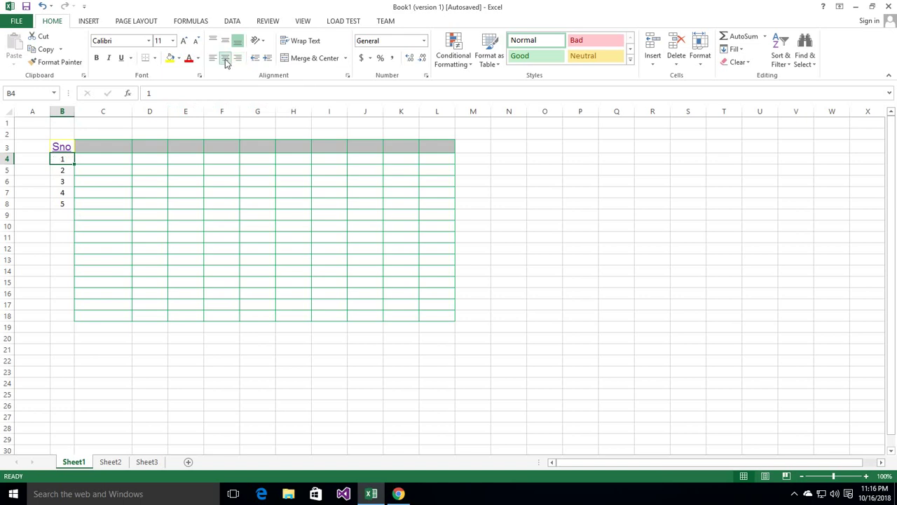
{"action": "left_click", "coordinate": [110, 203]}
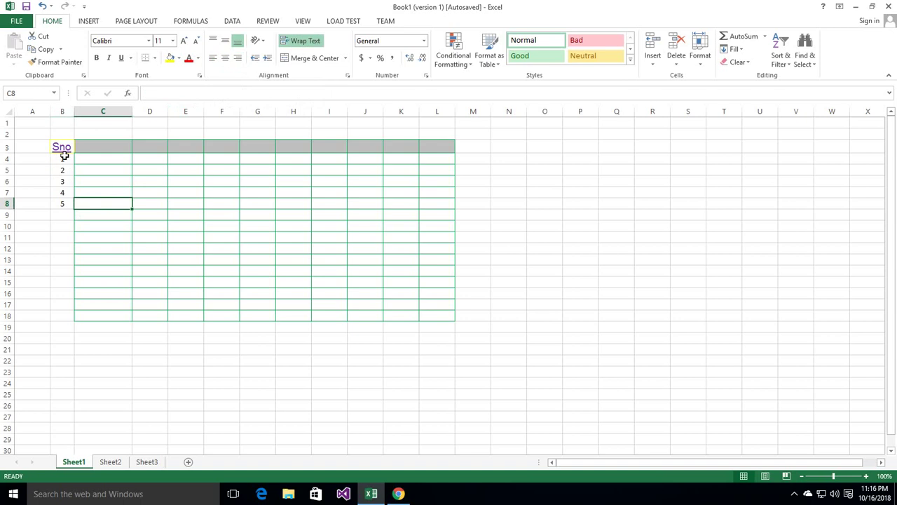
{"action": "left_click", "coordinate": [64, 161]}
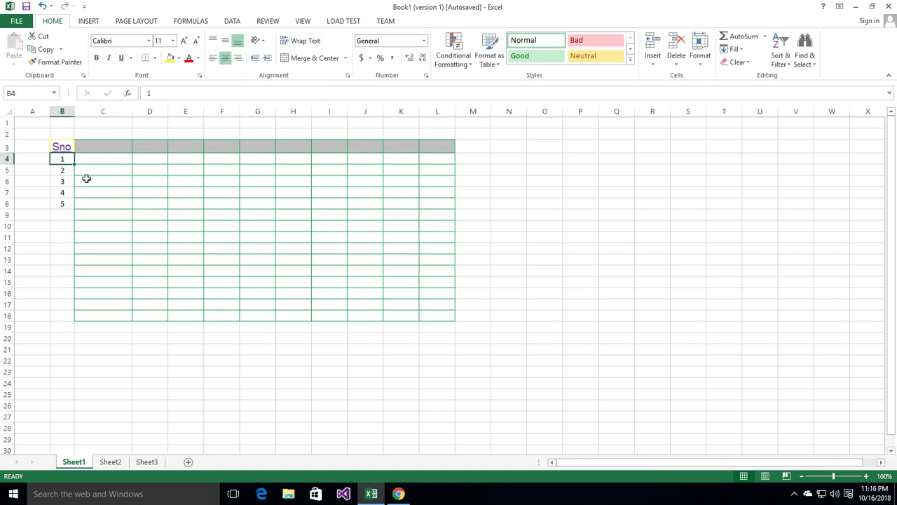
{"action": "left_click", "coordinate": [86, 178]}
{"action": "left_click", "coordinate": [63, 159]}
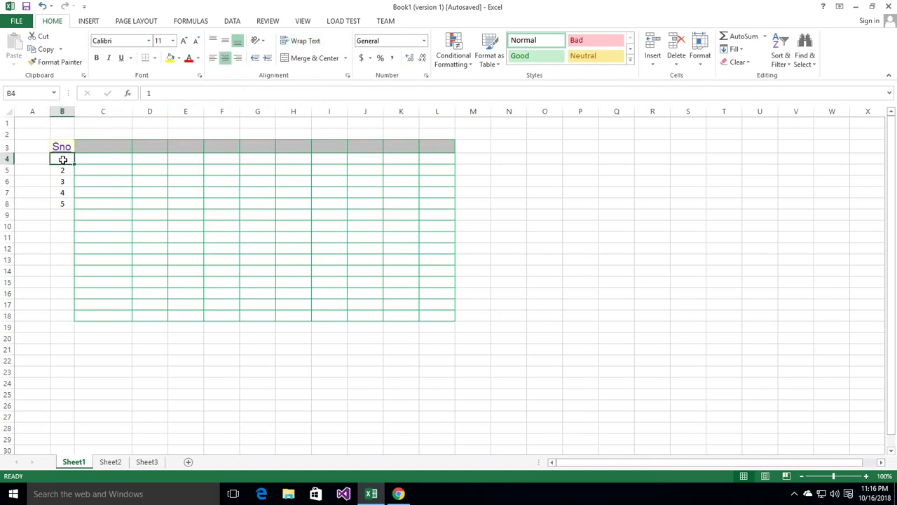
{"action": "left_click", "coordinate": [212, 58]}
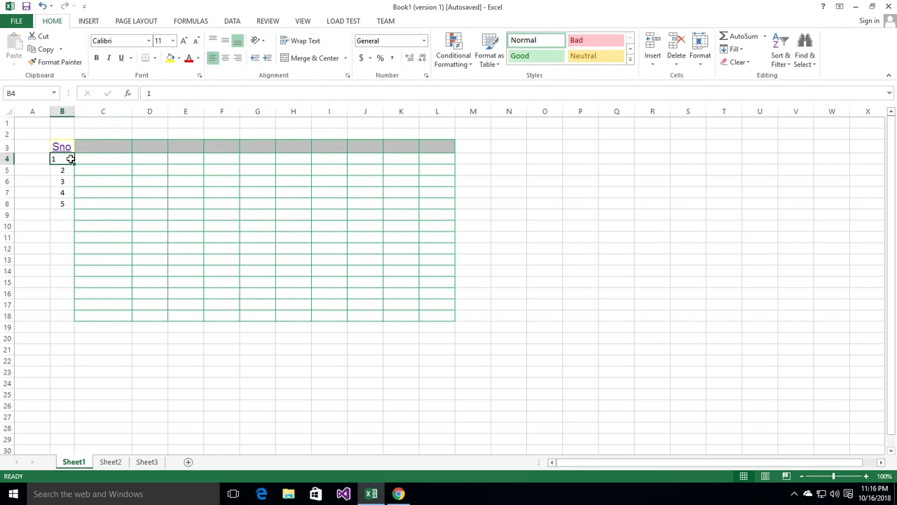
{"action": "left_click", "coordinate": [64, 173]}
{"action": "left_click", "coordinate": [65, 192]}
{"action": "left_click", "coordinate": [238, 58]}
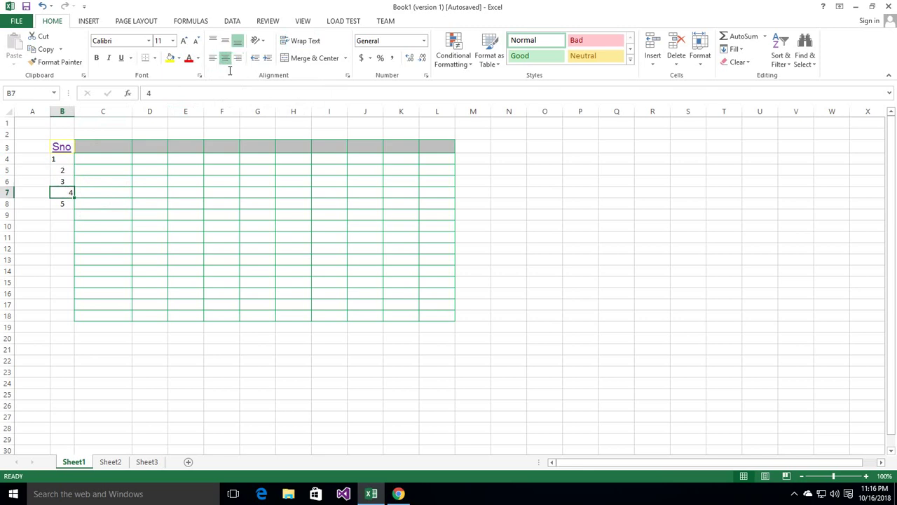
Step: Centre all five serial numbers in B4:B8
{"action": "mouse_move", "coordinate": [63, 159]}
{"action": "left_mouse_down"}
{"action": "mouse_move", "coordinate": [64, 216]}
{"action": "mouse_move", "coordinate": [63, 204]}
{"action": "left_mouse_up"}
{"action": "left_click", "coordinate": [225, 59]}
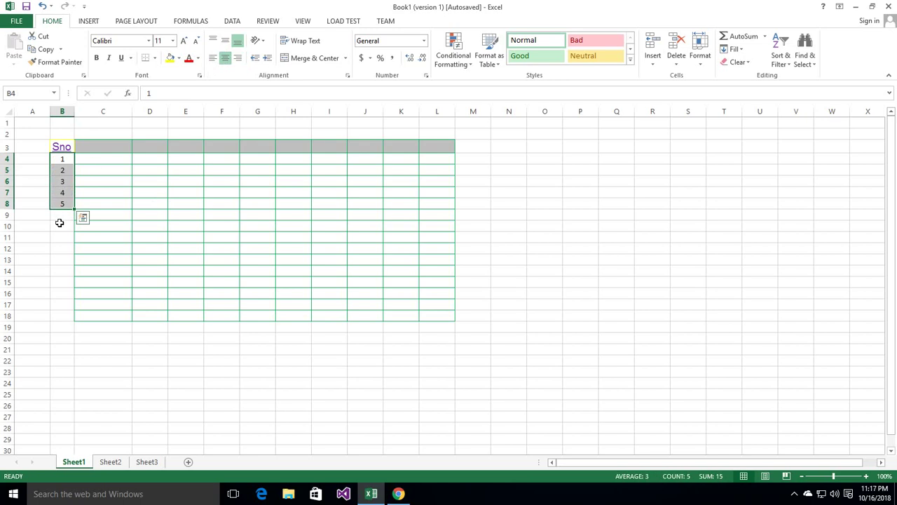
{"action": "left_click", "coordinate": [213, 61]}
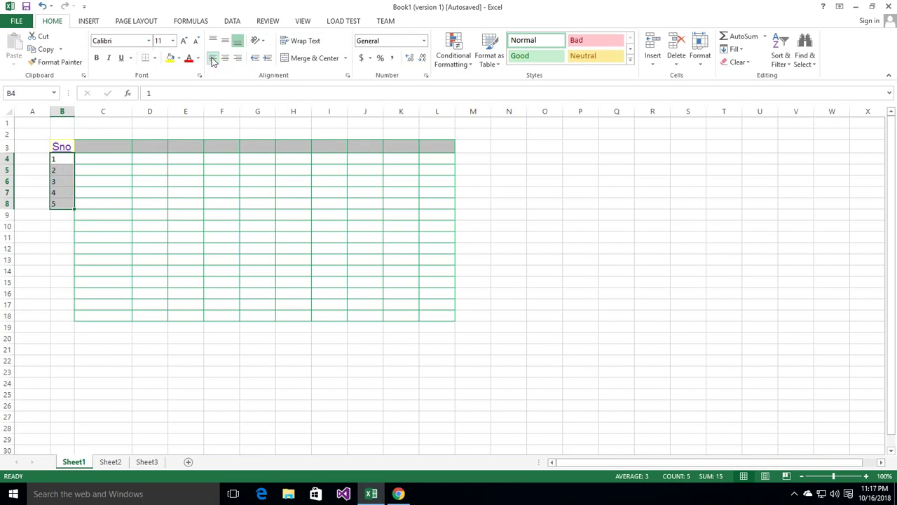
{"action": "left_click", "coordinate": [225, 59]}
{"action": "left_click", "coordinate": [238, 59]}
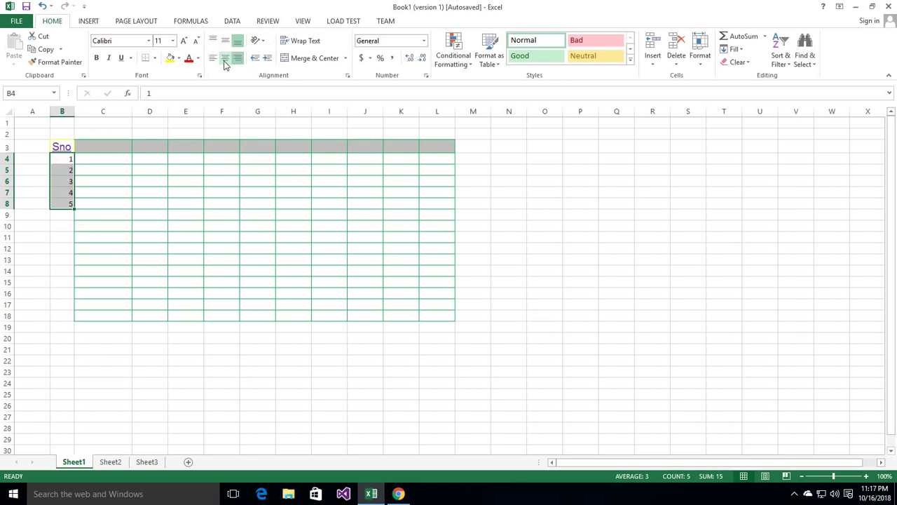
{"action": "left_click", "coordinate": [225, 60]}
{"action": "left_click", "coordinate": [110, 159]}
Step: Enter the heading Student Name in cell C3
{"action": "left_click", "coordinate": [102, 146]}
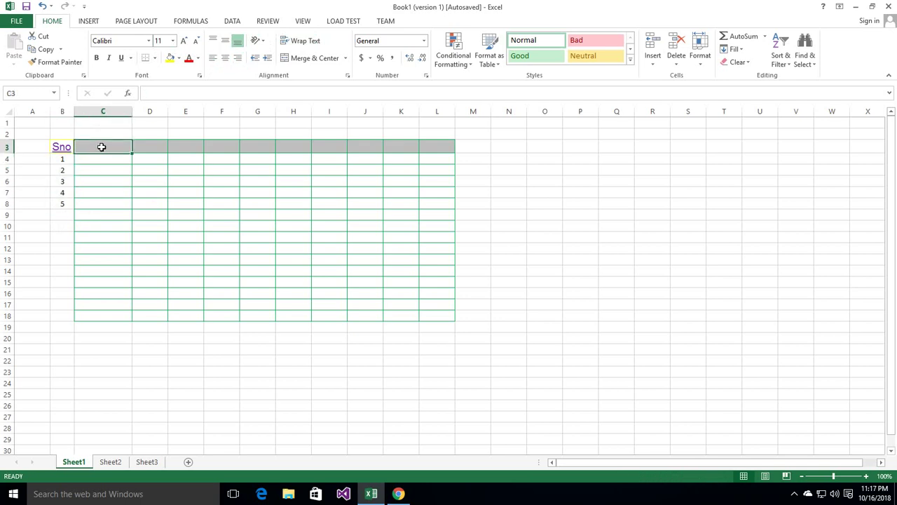
{"action": "type", "text": "Studen"}
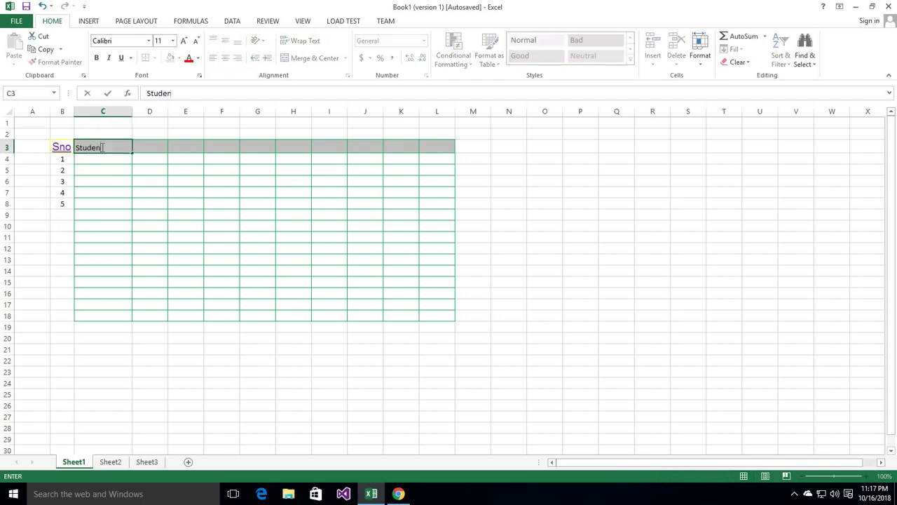
{"action": "type", "text": "t Nam"}
{"action": "key", "text": "ctrl+Return"}
{"action": "key", "text": "Left"}
{"action": "key", "text": "Left"}
{"action": "key", "text": "Right"}
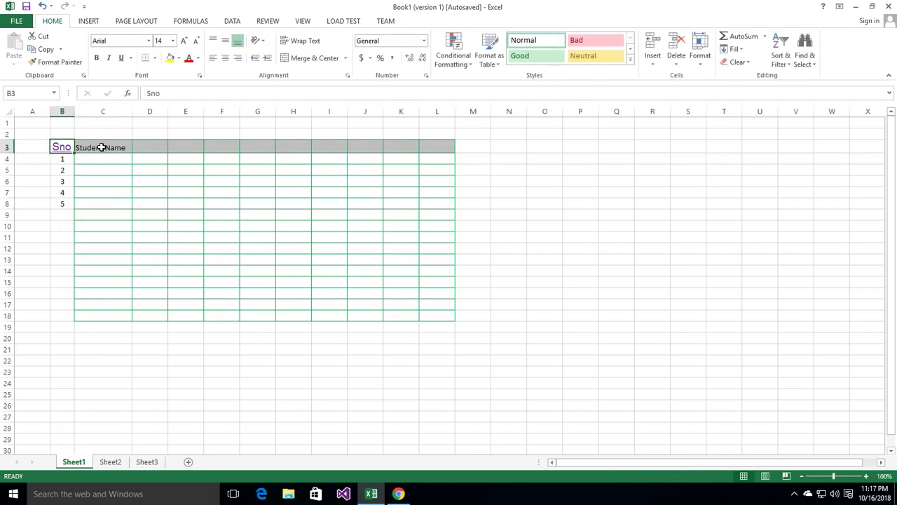
Step: Enter the names abc, acb, acb, as and asd in C4:C8
{"action": "left_click", "coordinate": [103, 161]}
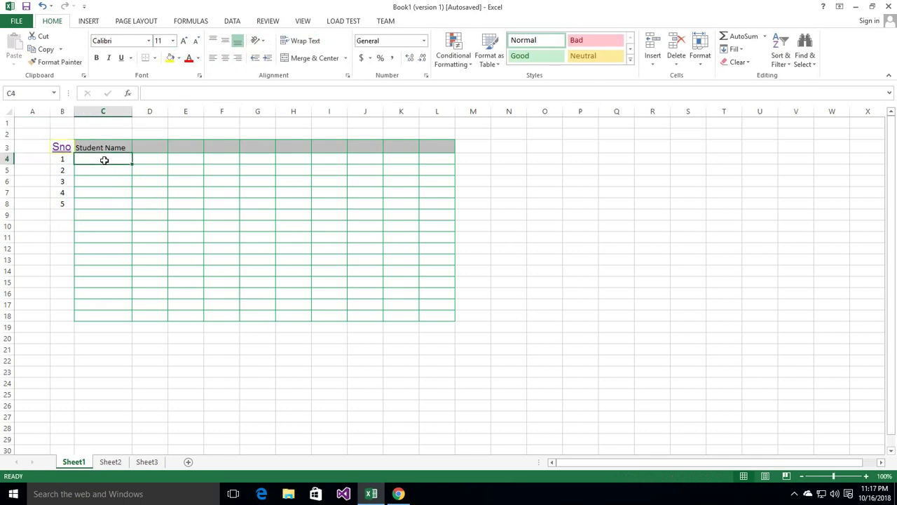
{"action": "type", "text": "abc"}
{"action": "key", "text": "Return"}
{"action": "type", "text": "acb"}
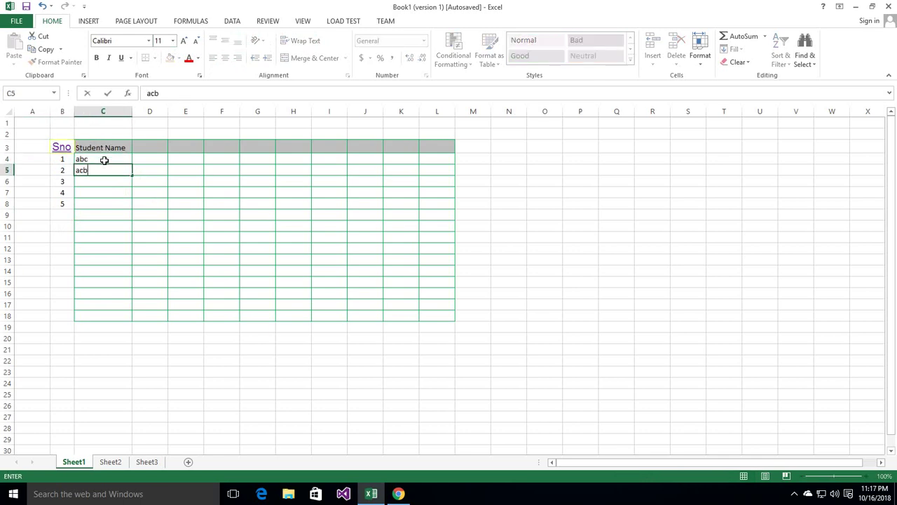
{"action": "key", "text": "Return"}
{"action": "type", "text": "acb"}
{"action": "key", "text": "Return"}
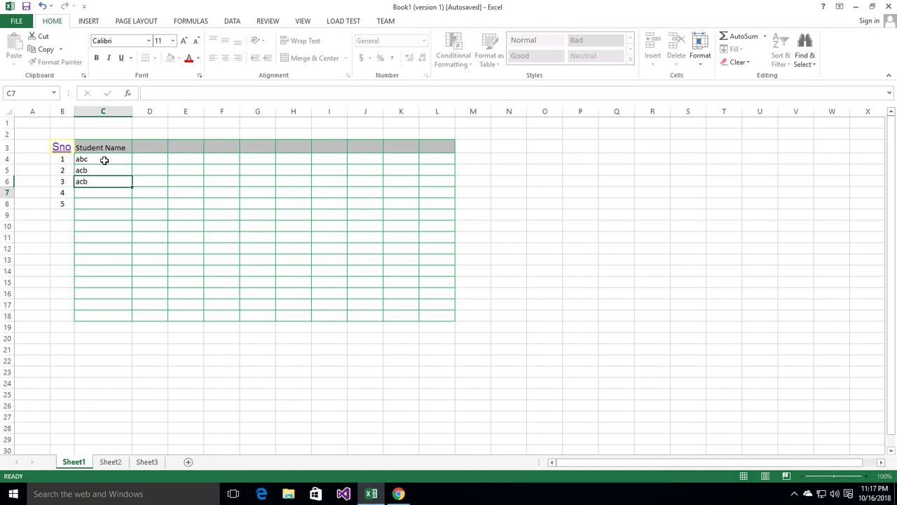
{"action": "type", "text": "as"}
{"action": "key", "text": "Return"}
{"action": "type", "text": "asd"}
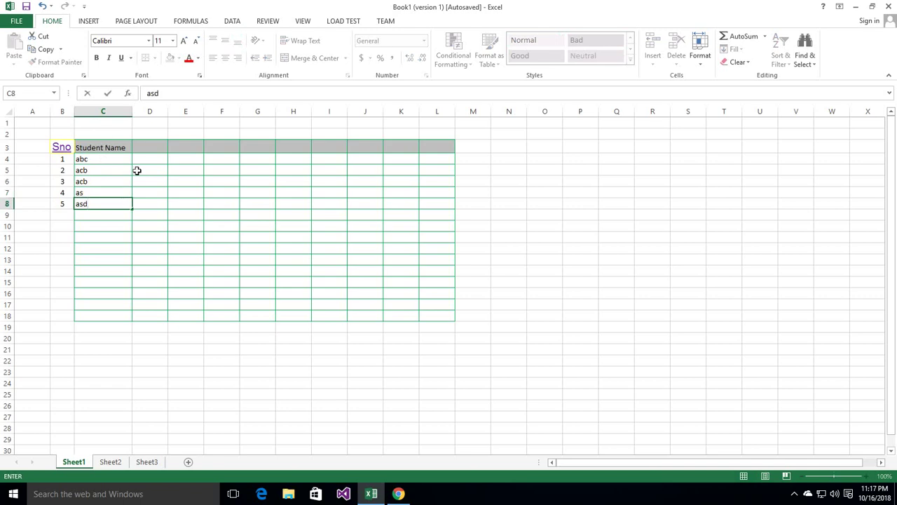
{"action": "key", "text": "Tab"}
Step: Centre the names in C4:C8, then centre the whole B3:C8 block
{"action": "left_click_drag", "start_coordinate": [107, 159], "coordinate": [102, 203]}
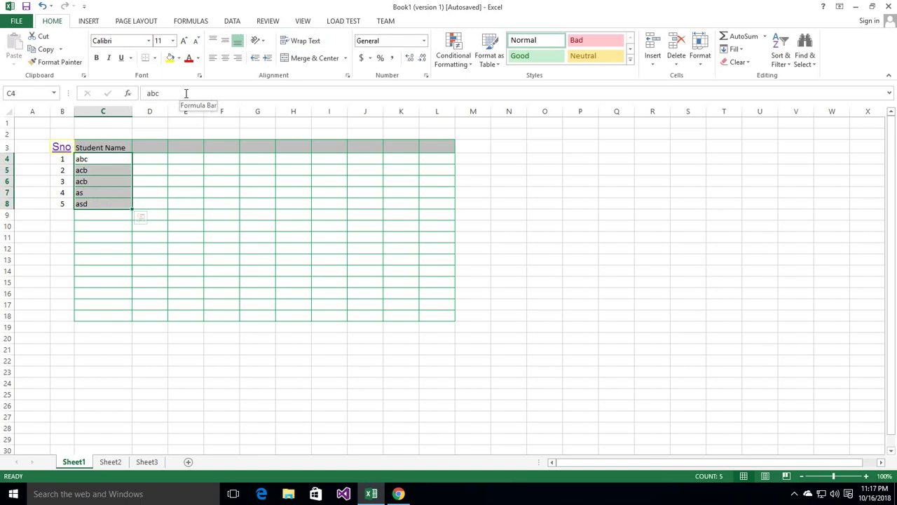
{"action": "left_click", "coordinate": [225, 58]}
{"action": "left_click", "coordinate": [212, 59]}
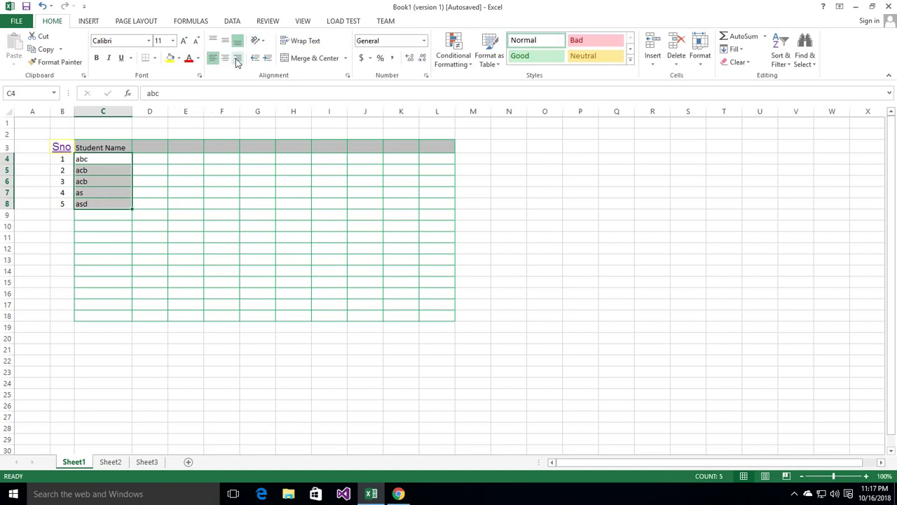
{"action": "left_click", "coordinate": [238, 59]}
{"action": "left_click", "coordinate": [224, 59]}
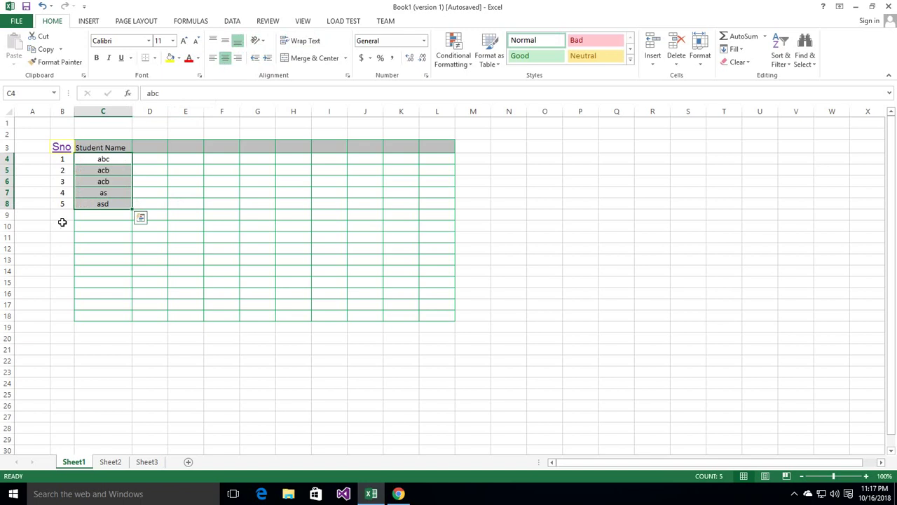
{"action": "left_click_drag", "start_coordinate": [57, 148], "coordinate": [91, 203]}
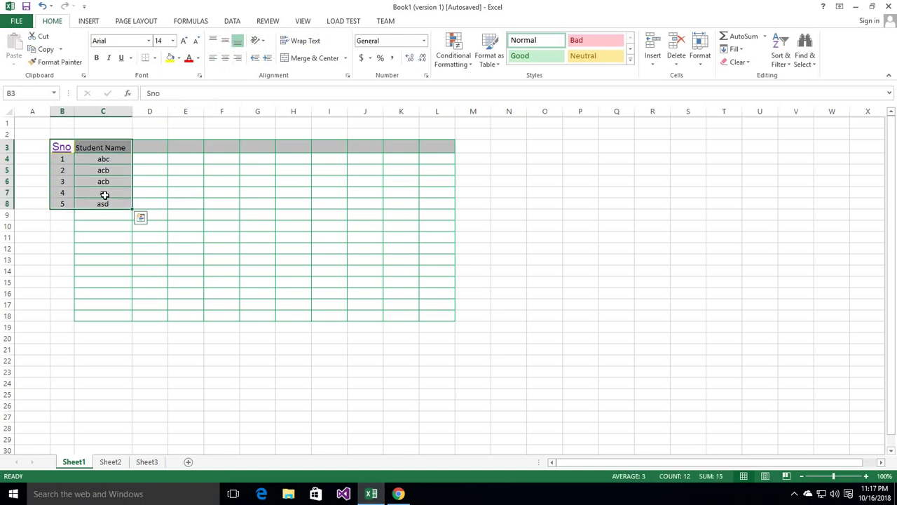
{"action": "left_click", "coordinate": [226, 58]}
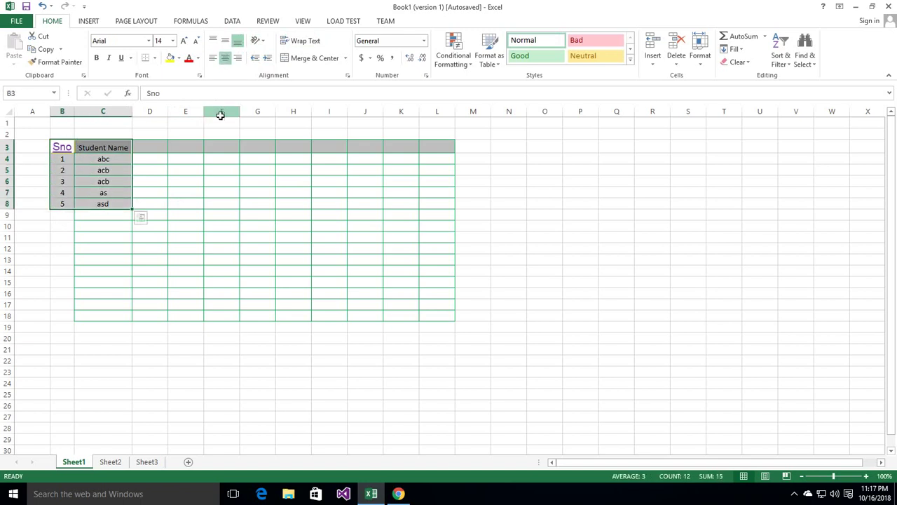
{"action": "left_click", "coordinate": [162, 197]}
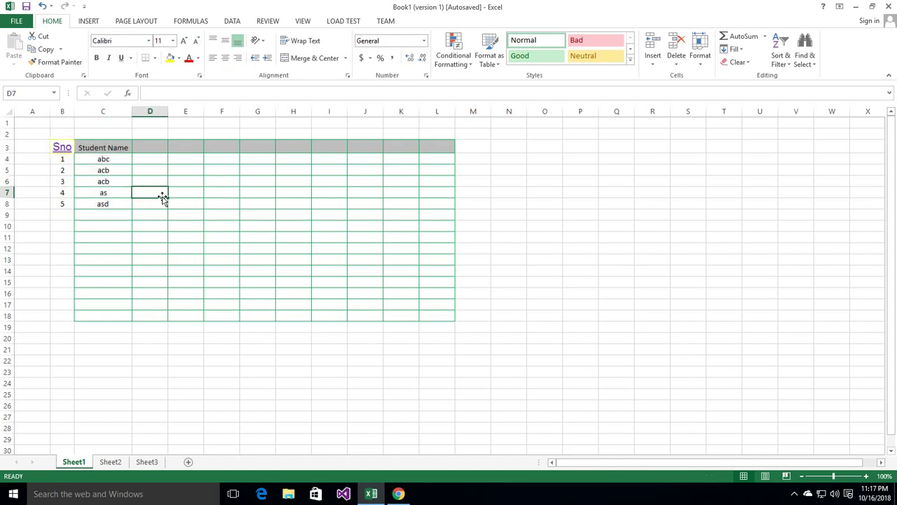
Step: Start typing the title 'Students Records' into cell D2
{"action": "left_click", "coordinate": [144, 168]}
{"action": "left_click", "coordinate": [148, 156]}
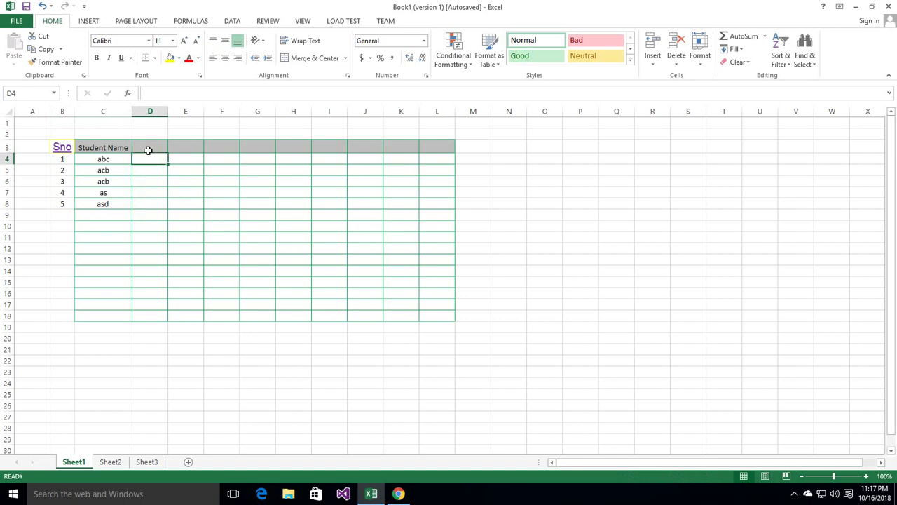
{"action": "left_click", "coordinate": [154, 127]}
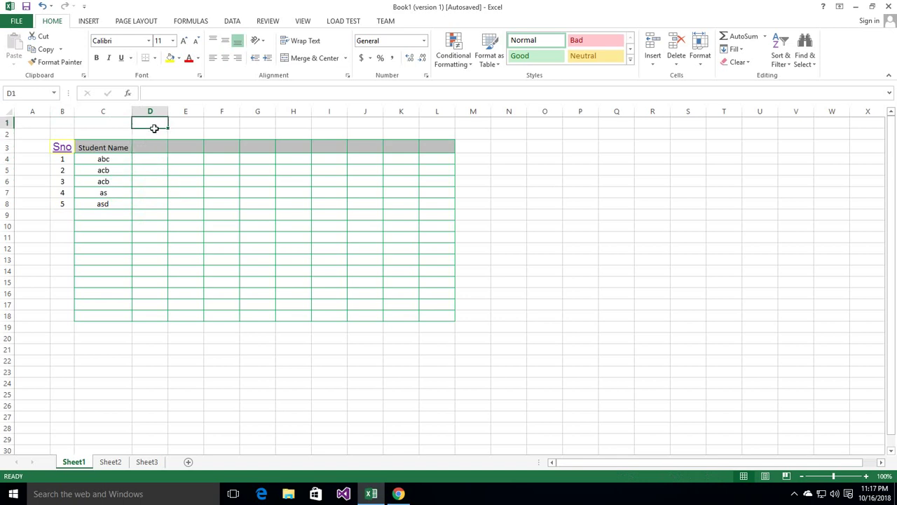
{"action": "left_click", "coordinate": [121, 132]}
{"action": "left_click", "coordinate": [147, 123]}
{"action": "left_click", "coordinate": [139, 131]}
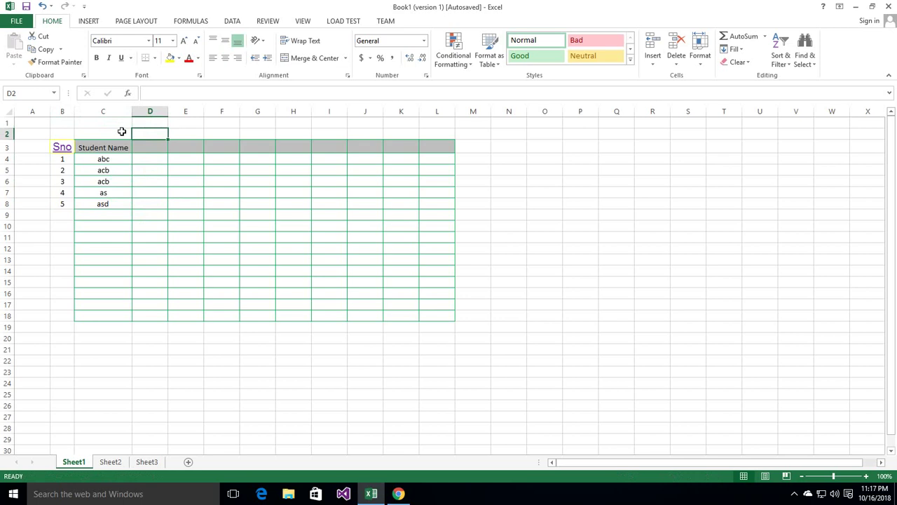
{"action": "left_click", "coordinate": [114, 131]}
{"action": "left_click", "coordinate": [147, 130]}
{"action": "type", "text": "Students"}
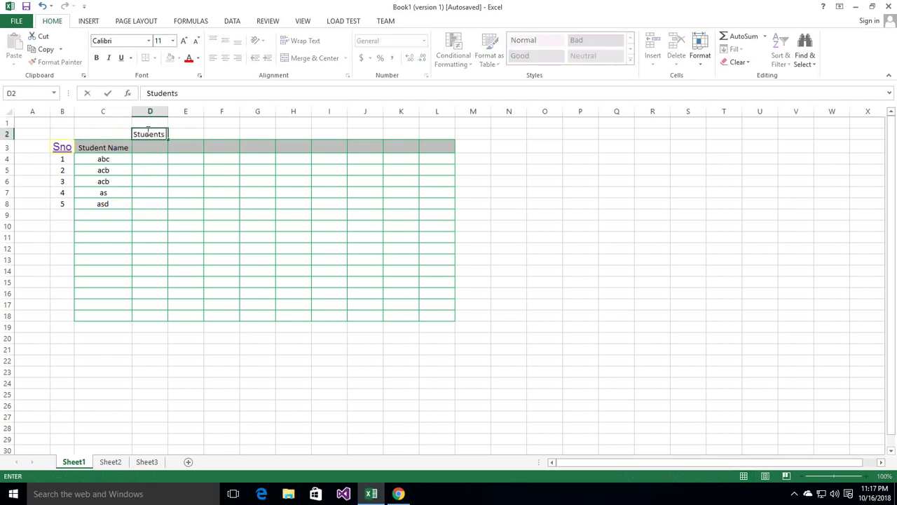
{"action": "type", "text": " REcords"}
Step: Fix the capital E so D2 reads 'Students Records' and commit it
{"action": "left_click", "coordinate": [174, 134]}
{"action": "key", "text": "BackSpace"}
{"action": "type", "text": "ecords"}
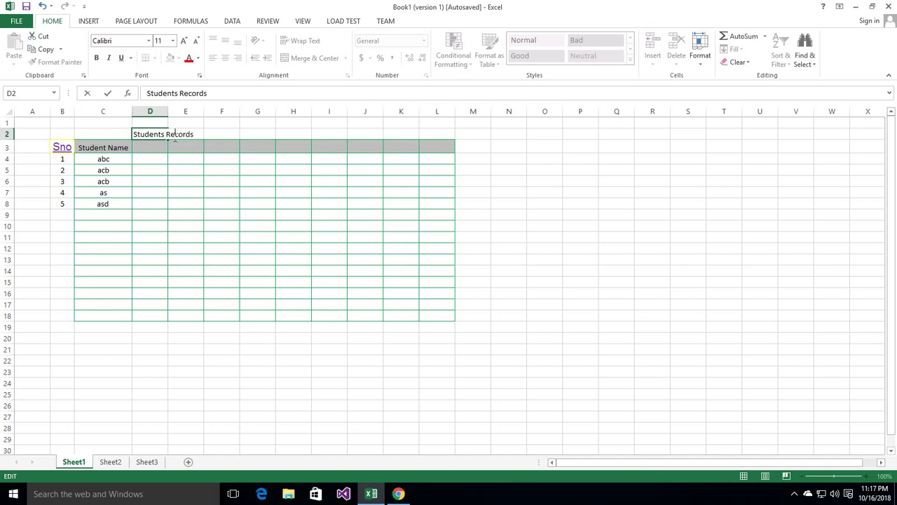
{"action": "left_click", "coordinate": [199, 203]}
{"action": "left_click", "coordinate": [153, 134]}
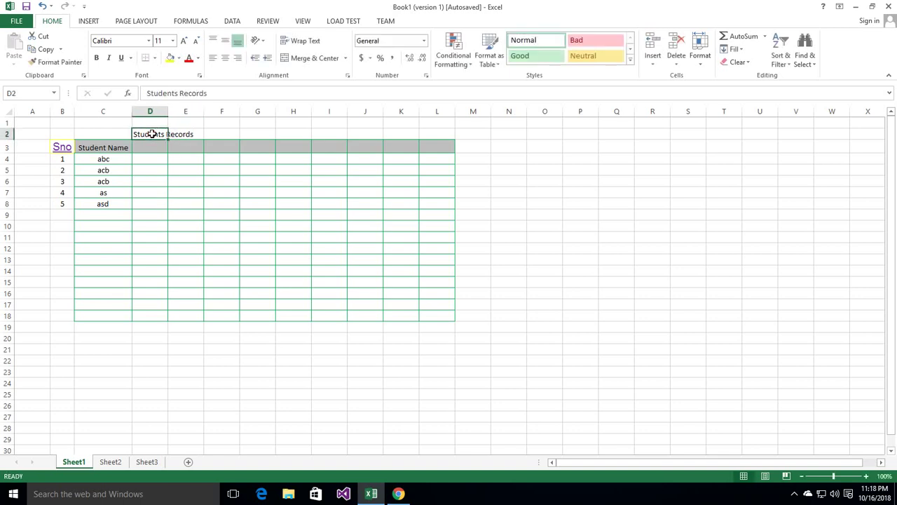
{"action": "left_click", "coordinate": [199, 173]}
{"action": "left_click", "coordinate": [161, 136]}
Step: Try Merge & Center on D1:H2, then undo the merge with Ctrl+Z
{"action": "left_click", "coordinate": [208, 167]}
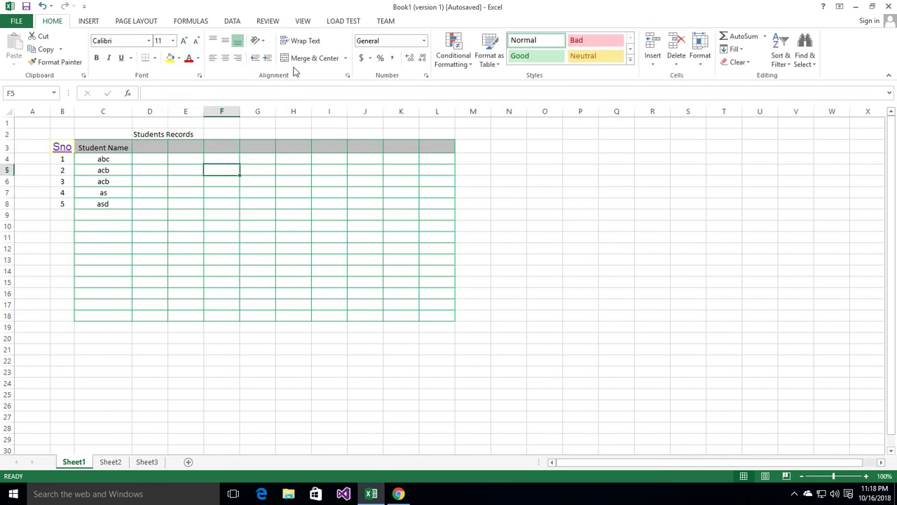
{"action": "left_click", "coordinate": [345, 58]}
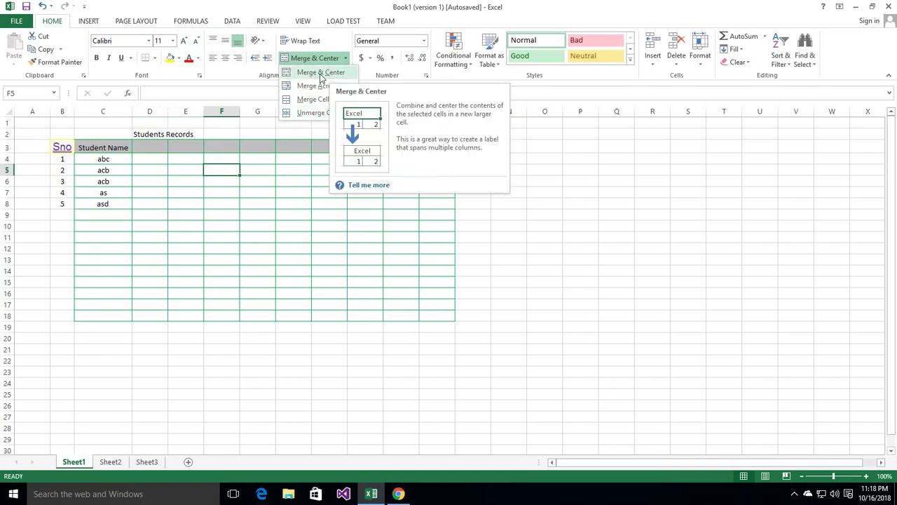
{"action": "left_click", "coordinate": [249, 130]}
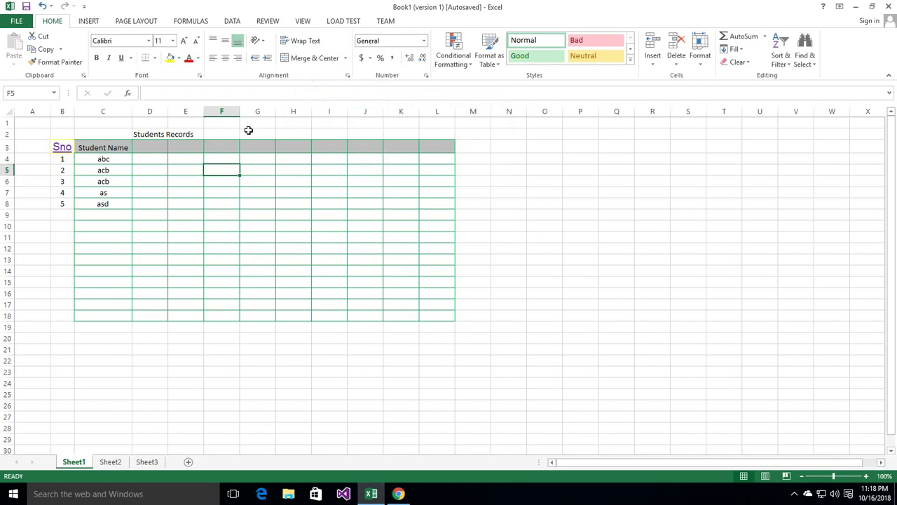
{"action": "left_click_drag", "start_coordinate": [651, 252], "coordinate": [657, 380]}
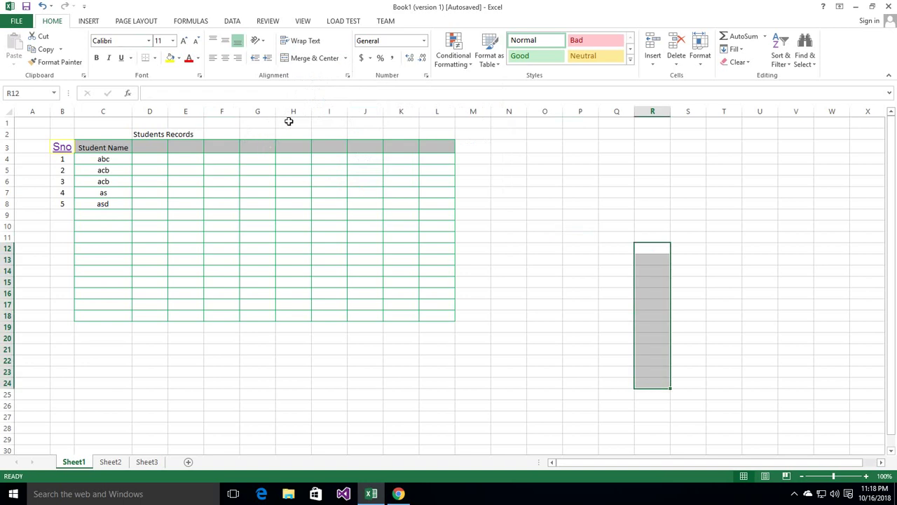
{"action": "left_click_drag", "start_coordinate": [290, 122], "coordinate": [155, 132]}
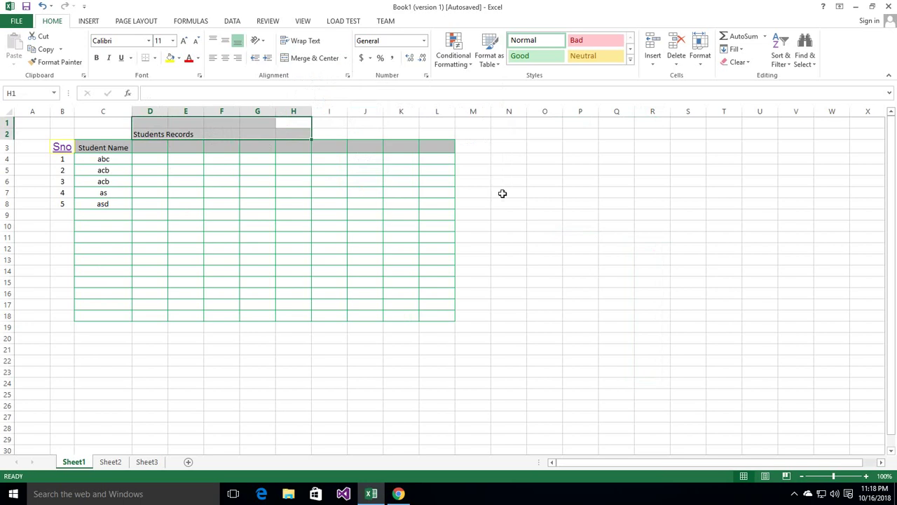
{"action": "left_click", "coordinate": [315, 59]}
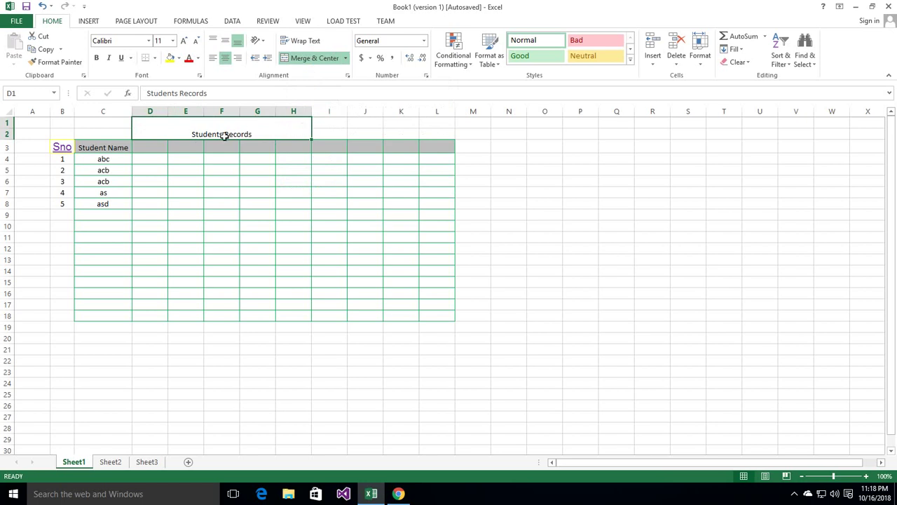
{"action": "left_click", "coordinate": [340, 136]}
{"action": "key", "text": "ctrl+z"}
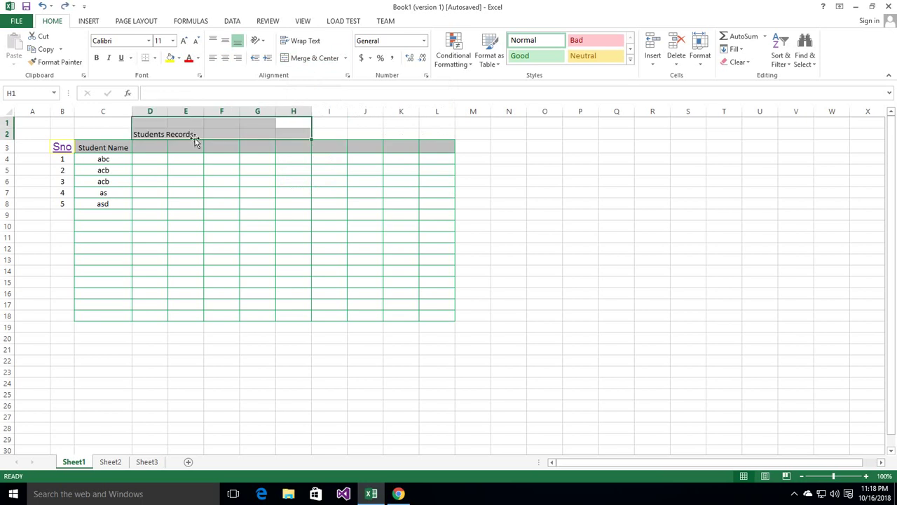
Step: Delete the Students Records text from cell D2
{"action": "left_click", "coordinate": [172, 136]}
{"action": "left_click", "coordinate": [148, 133]}
{"action": "key", "text": "Delete"}
Step: Merge and centre D1:H2, then type 'Students Records' into the merged cell
{"action": "left_click", "coordinate": [290, 134]}
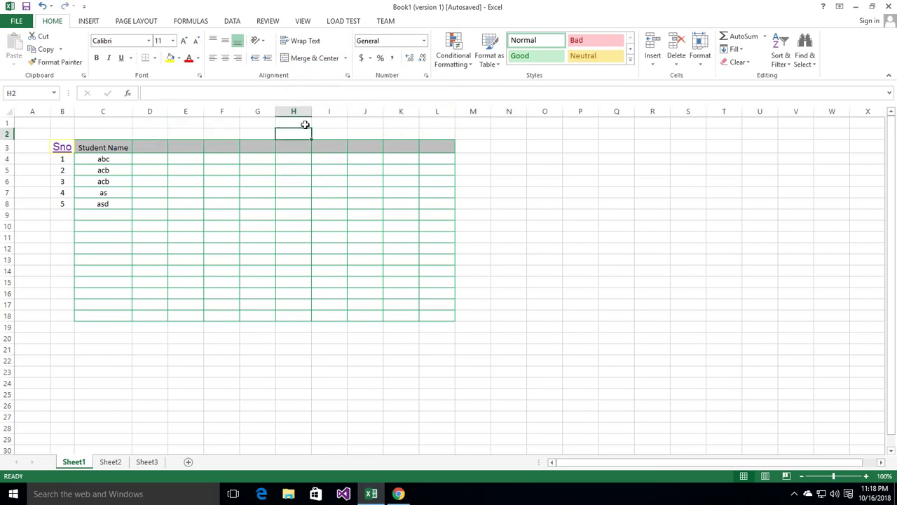
{"action": "mouse_move", "coordinate": [304, 124]}
{"action": "left_mouse_down"}
{"action": "mouse_move", "coordinate": [287, 139]}
{"action": "mouse_move", "coordinate": [160, 133]}
{"action": "left_mouse_up"}
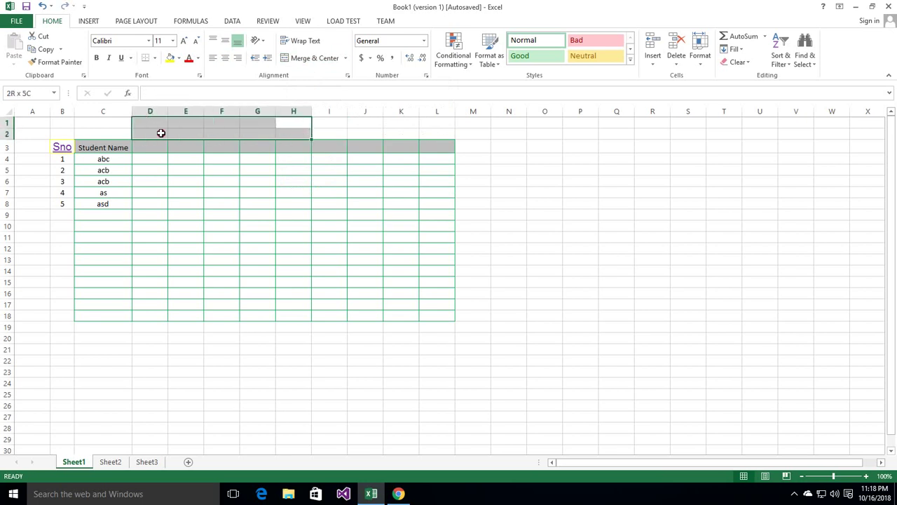
{"action": "left_click", "coordinate": [325, 58]}
{"action": "left_click", "coordinate": [329, 126]}
{"action": "left_click", "coordinate": [255, 130]}
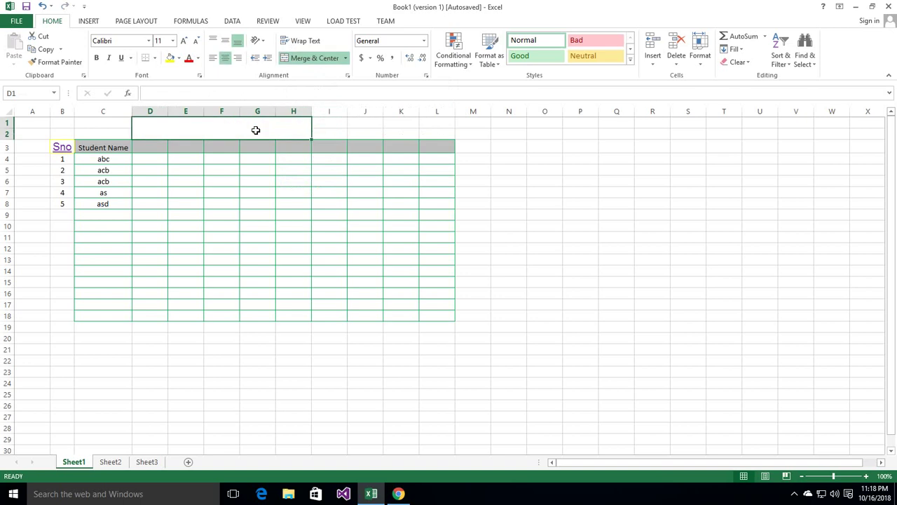
{"action": "type", "text": "Students "}
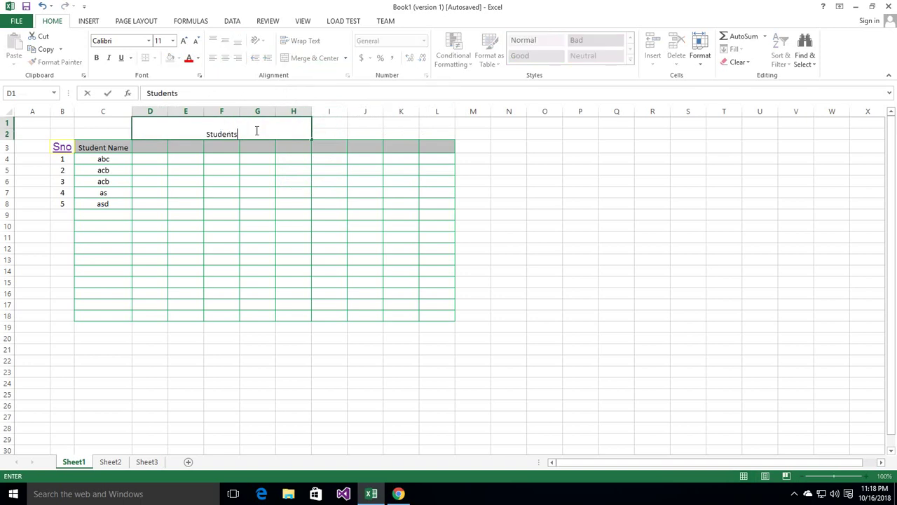
{"action": "type", "text": "Records"}
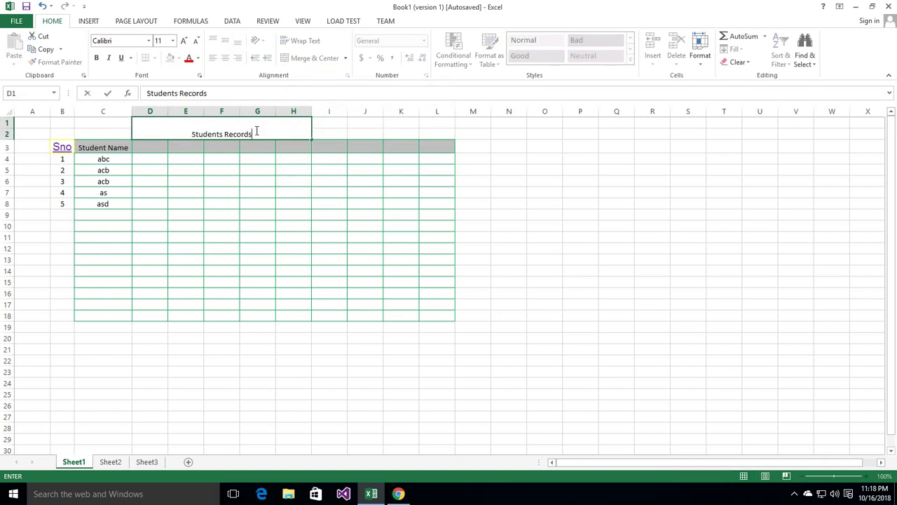
{"action": "left_click", "coordinate": [354, 136]}
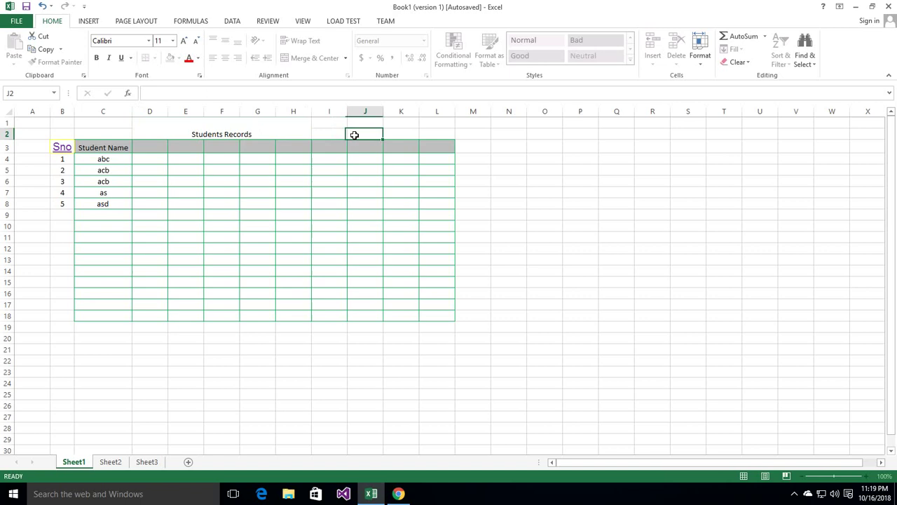
{"action": "left_click", "coordinate": [282, 131]}
{"action": "left_click", "coordinate": [172, 41]}
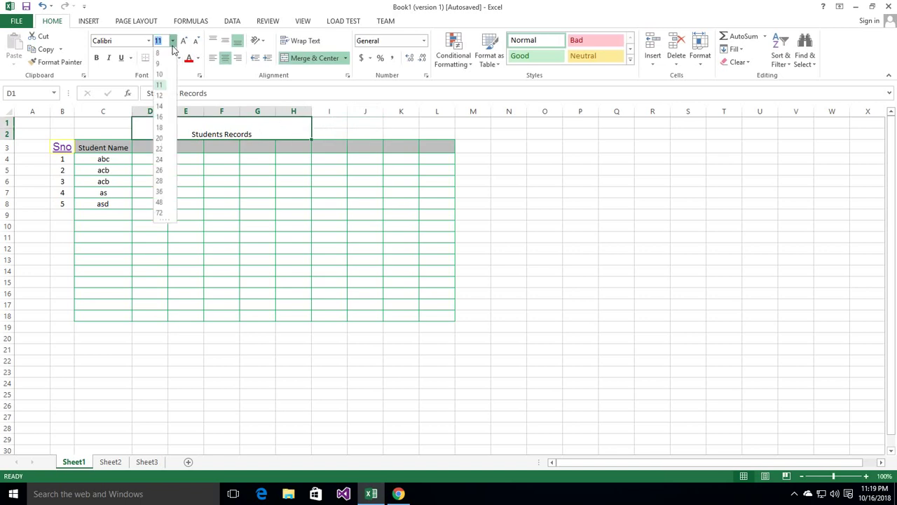
{"action": "left_click", "coordinate": [159, 160]}
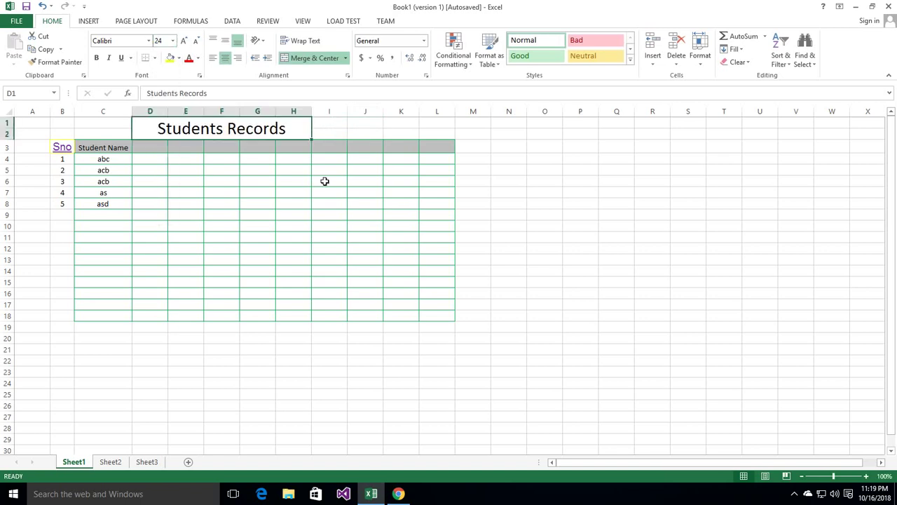
{"action": "left_click", "coordinate": [463, 138]}
{"action": "left_click", "coordinate": [242, 129]}
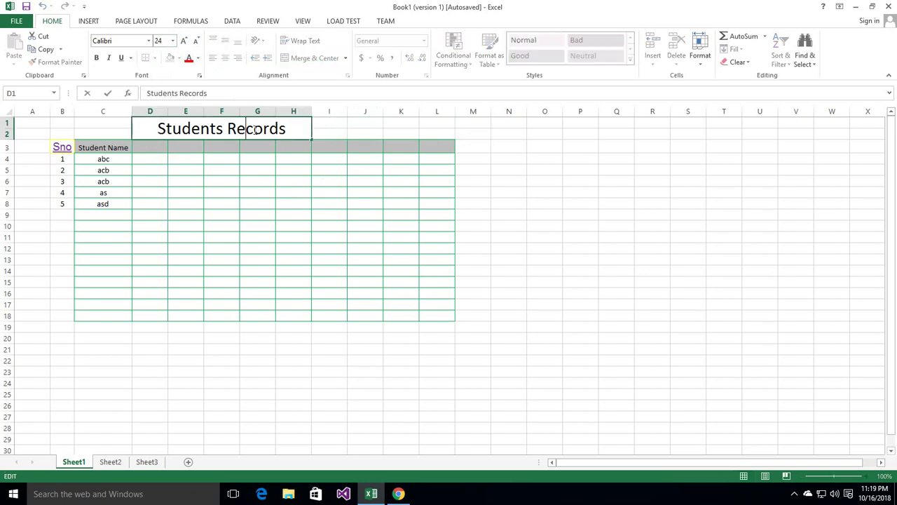
{"action": "double_click", "coordinate": [286, 129]}
{"action": "left_click_drag", "start_coordinate": [286, 129], "coordinate": [154, 128]}
{"action": "key", "text": "ctrl+c"}
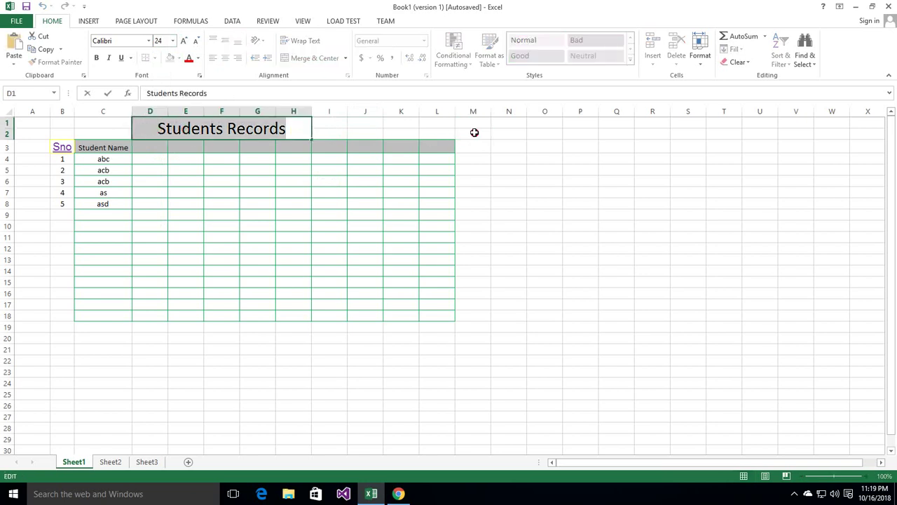
{"action": "left_click", "coordinate": [474, 134]}
{"action": "key", "text": "ctrl+v"}
{"action": "key", "text": "Down"}
{"action": "key", "text": "Down"}
{"action": "key", "text": "Down"}
{"action": "left_click", "coordinate": [470, 138]}
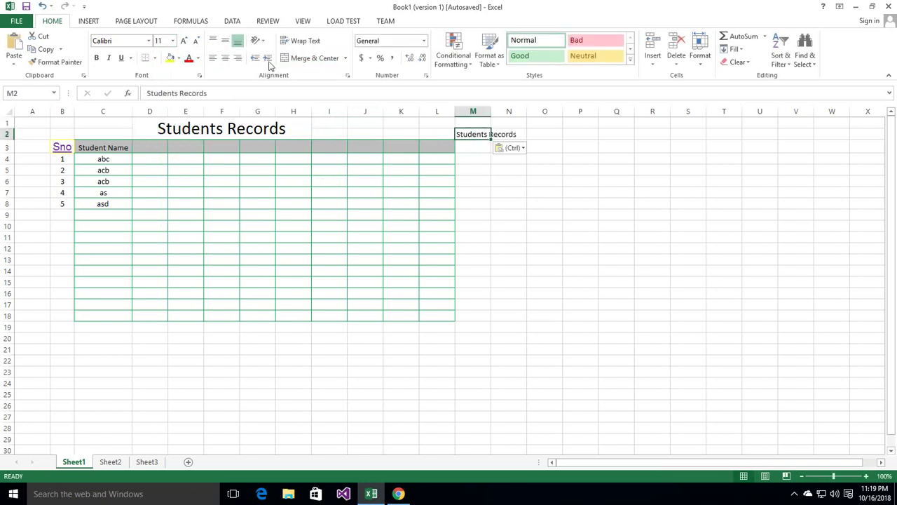
{"action": "left_click", "coordinate": [173, 41]}
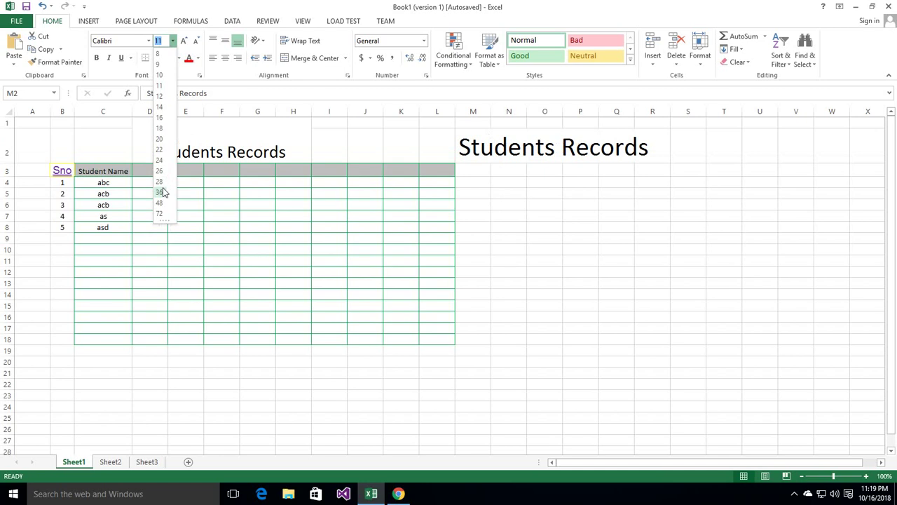
{"action": "key", "text": "Escape"}
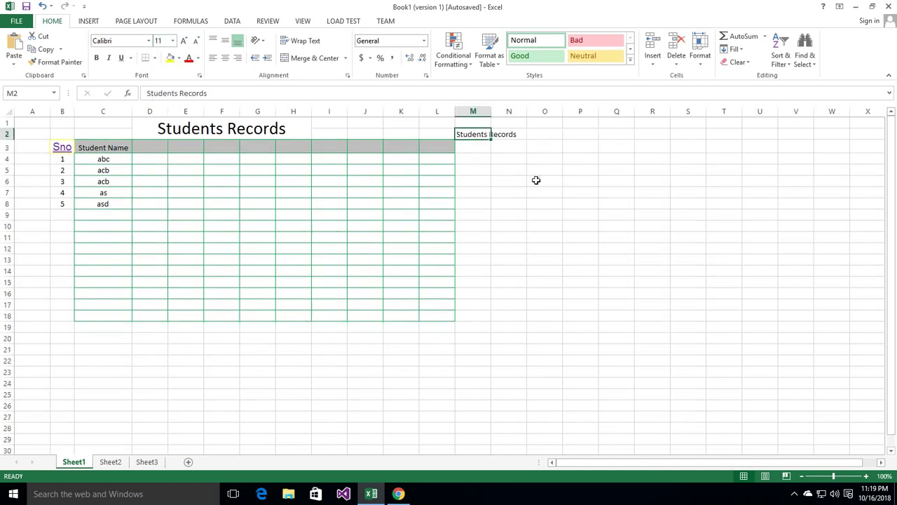
{"action": "key", "text": "Delete"}
{"action": "left_click", "coordinate": [228, 130]}
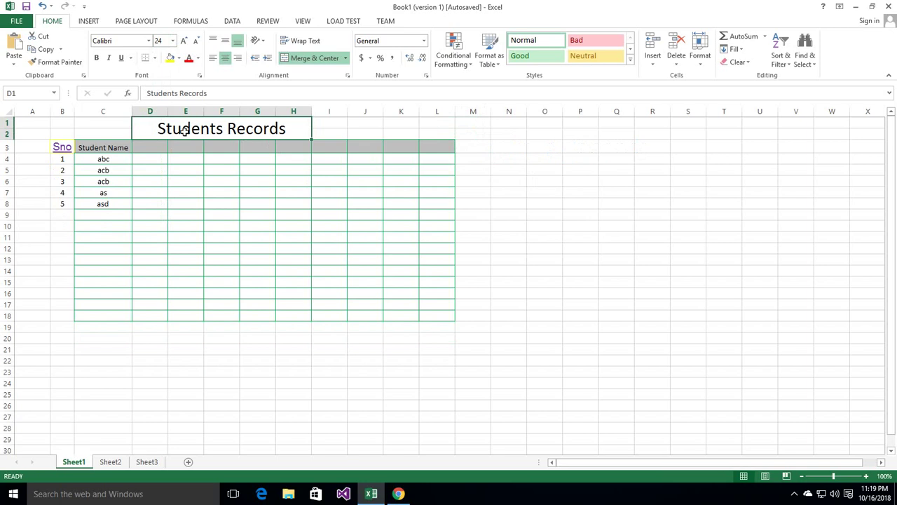
Step: Set the merged title's font colour to dark blue after briefly trying purple
{"action": "left_click", "coordinate": [100, 124]}
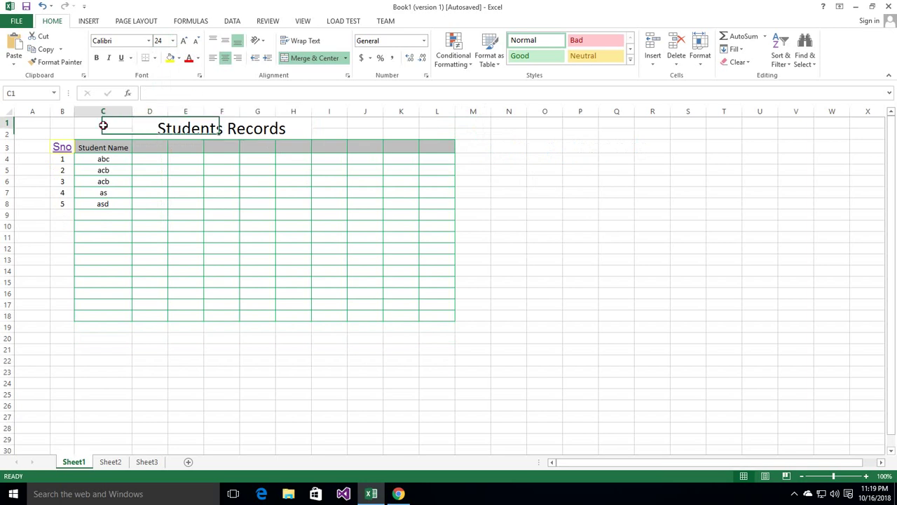
{"action": "left_click", "coordinate": [162, 129]}
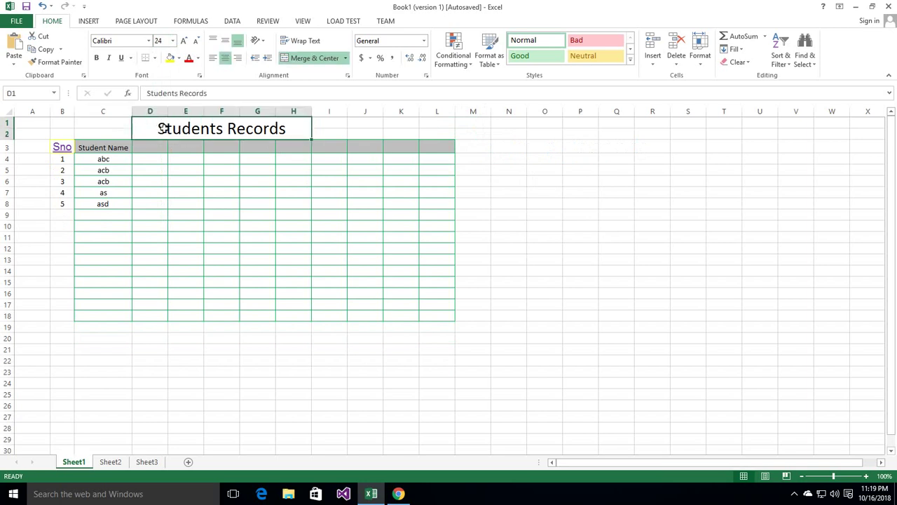
{"action": "left_click", "coordinate": [198, 58]}
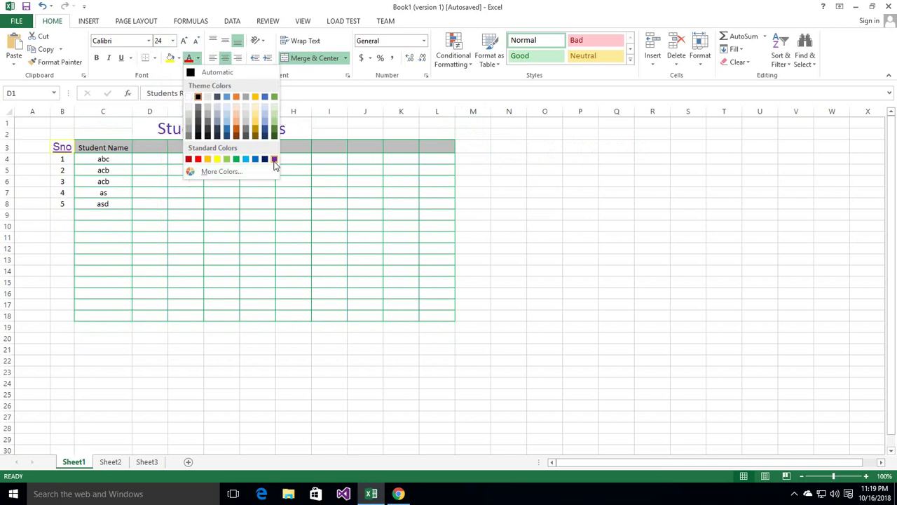
{"action": "left_click", "coordinate": [274, 160]}
{"action": "left_click", "coordinate": [568, 203]}
{"action": "left_click", "coordinate": [215, 128]}
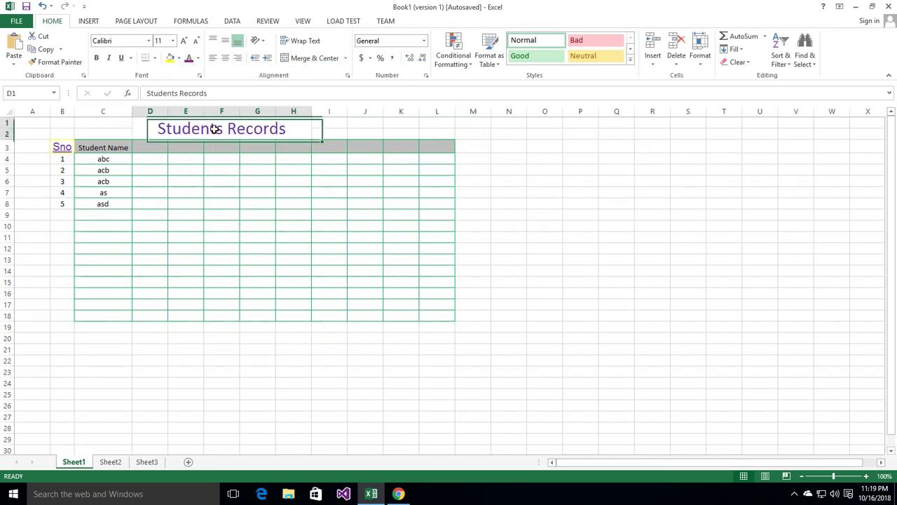
{"action": "left_click", "coordinate": [199, 58]}
{"action": "left_click", "coordinate": [265, 159]}
{"action": "left_click", "coordinate": [493, 157]}
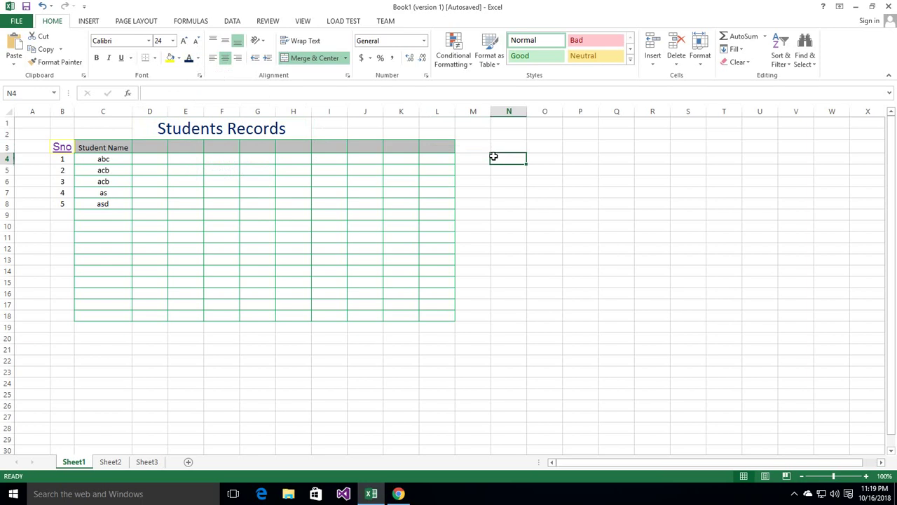
{"action": "left_click", "coordinate": [261, 130]}
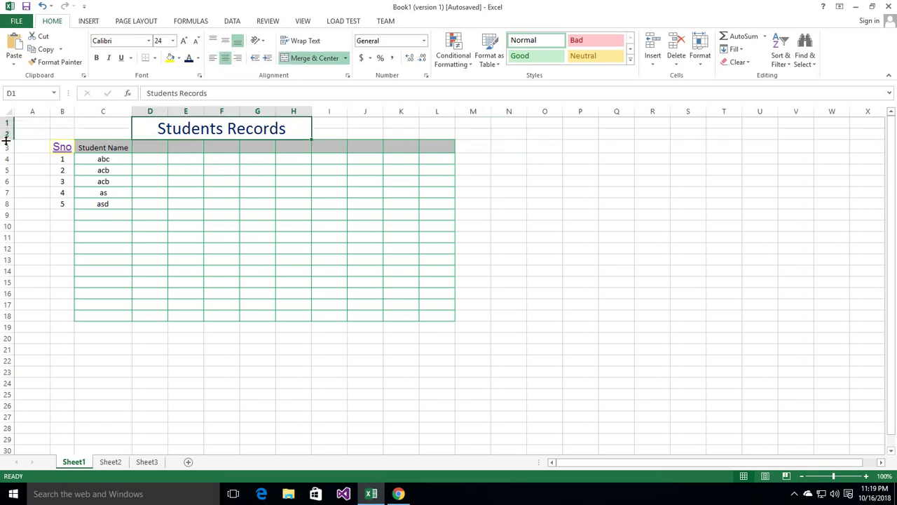
Step: Set the Students Records title's font size to 16
{"action": "left_click", "coordinate": [173, 41]}
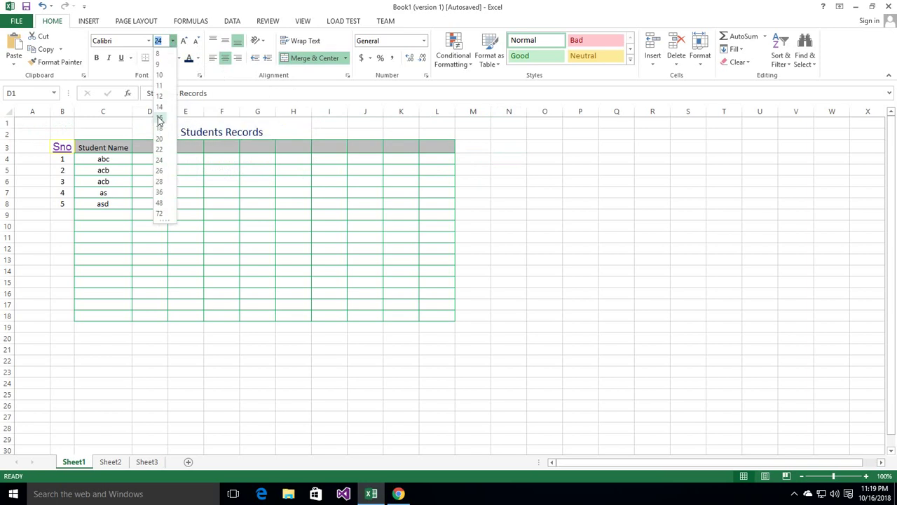
{"action": "left_click", "coordinate": [159, 118]}
{"action": "left_click", "coordinate": [354, 123]}
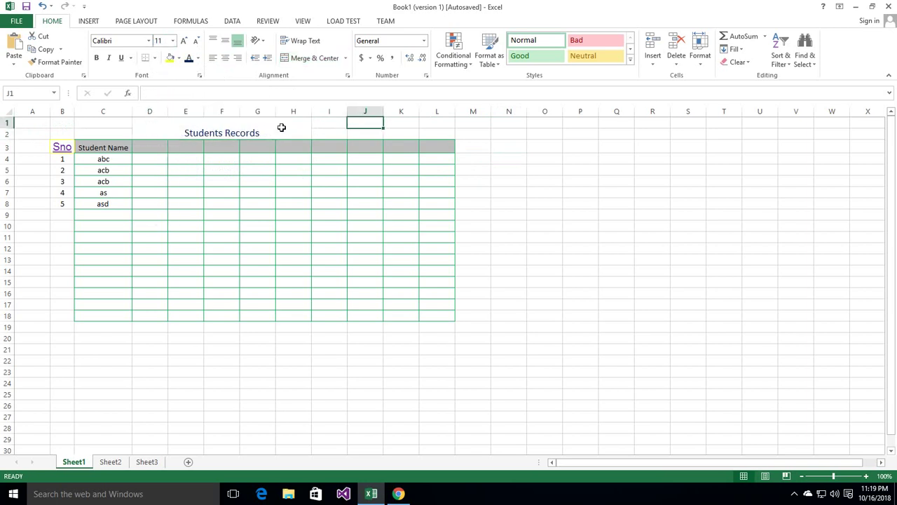
{"action": "left_click", "coordinate": [246, 122]}
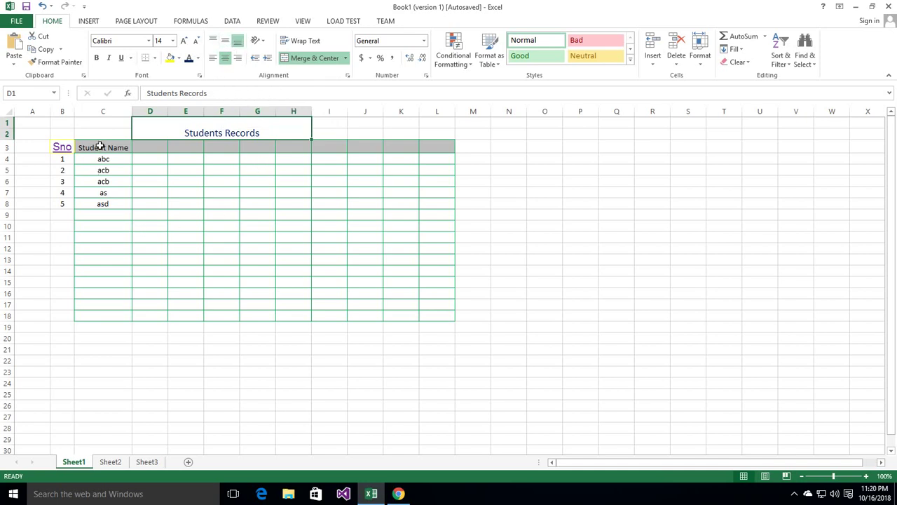
Step: Middle-align the title vertically, briefly trying Top Align first
{"action": "left_click_drag", "start_coordinate": [99, 145], "coordinate": [97, 204]}
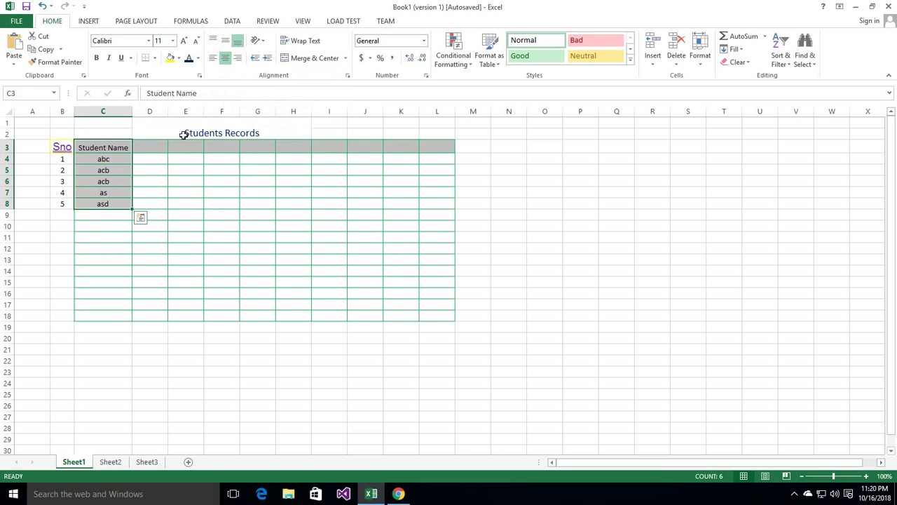
{"action": "left_click", "coordinate": [183, 133]}
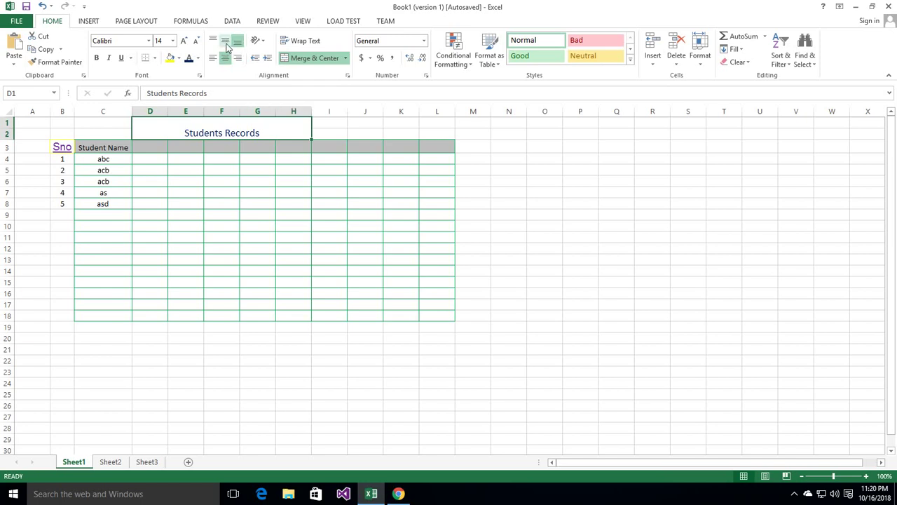
{"action": "left_click", "coordinate": [226, 43]}
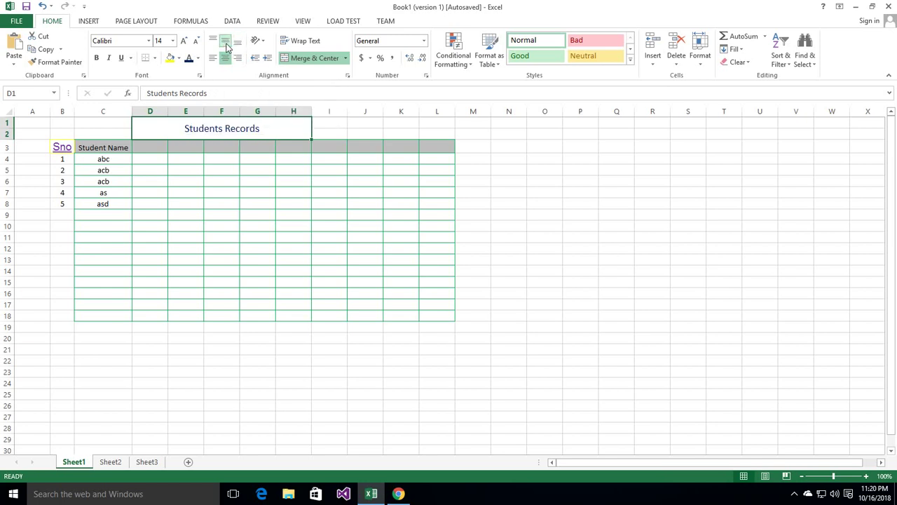
{"action": "left_click", "coordinate": [213, 44]}
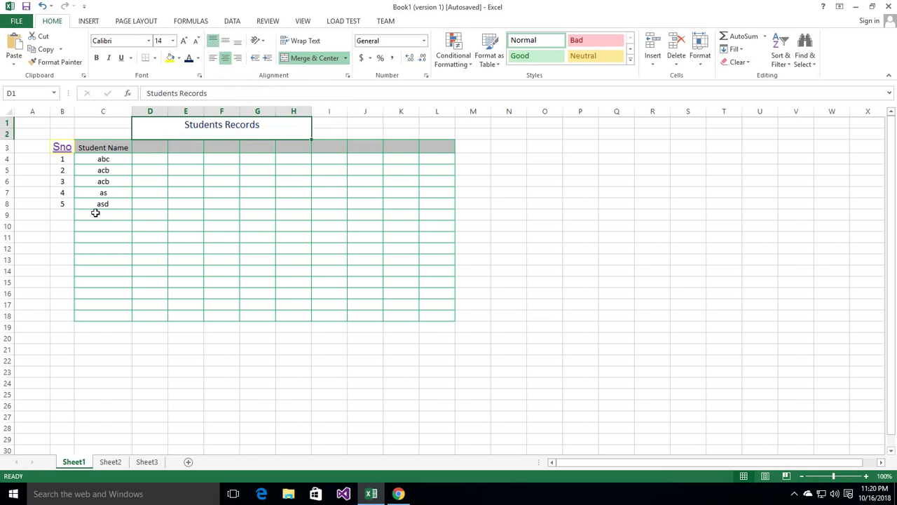
{"action": "left_click", "coordinate": [225, 39]}
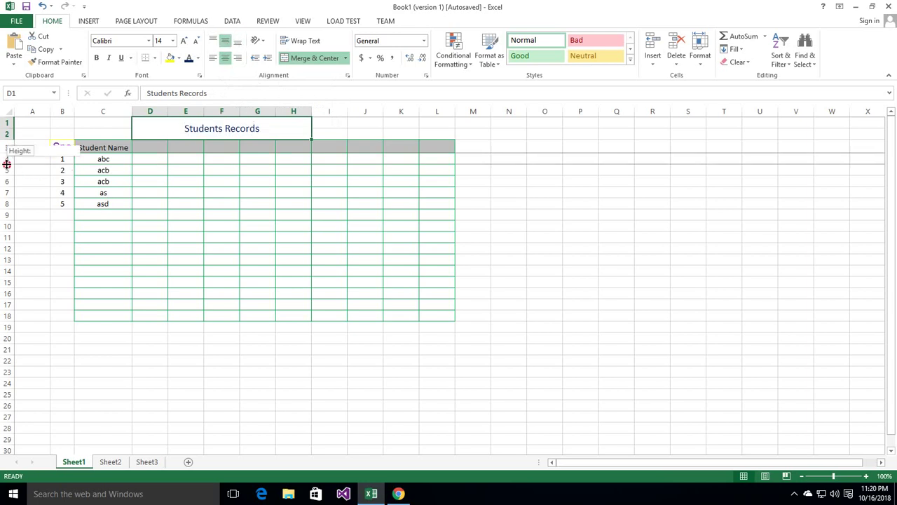
Step: Drag row 4 taller and middle-align the 1 and abc in B4:C4
{"action": "left_click_drag", "start_coordinate": [8, 165], "coordinate": [7, 178]}
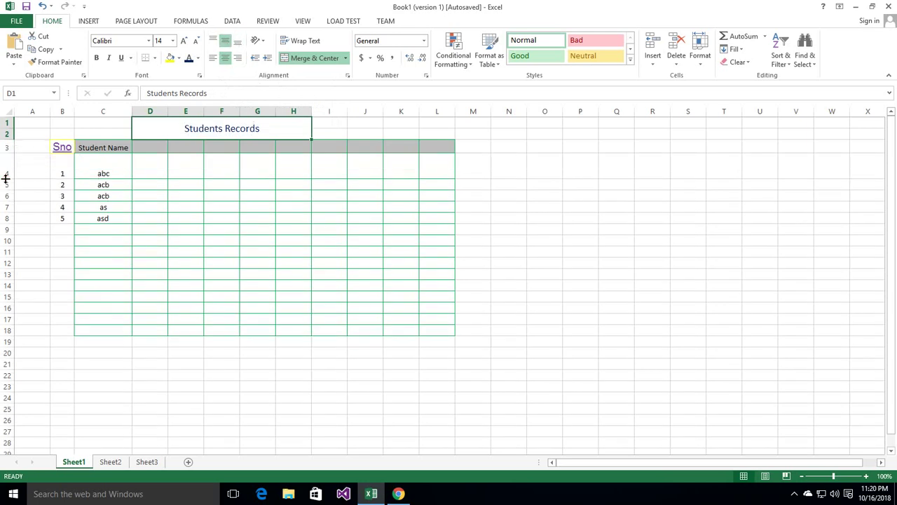
{"action": "left_click", "coordinate": [63, 169]}
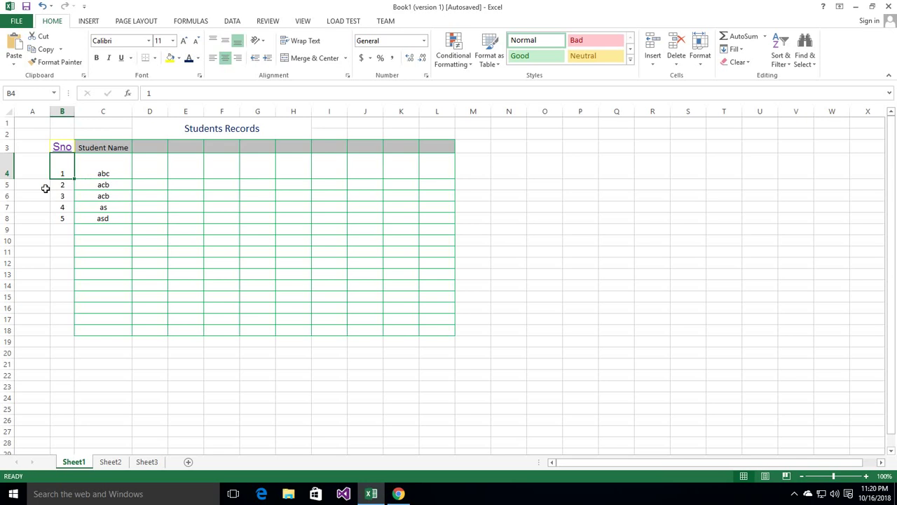
{"action": "left_click", "coordinate": [111, 169]}
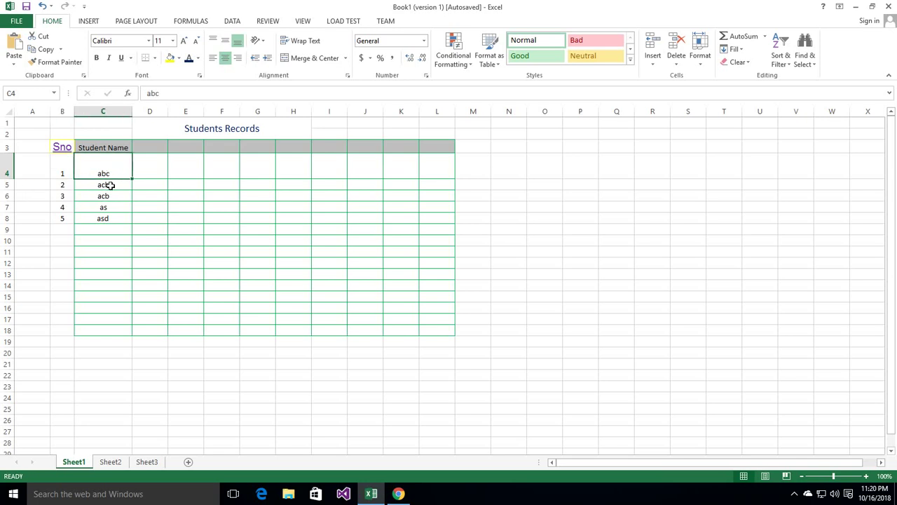
{"action": "left_click", "coordinate": [62, 173]}
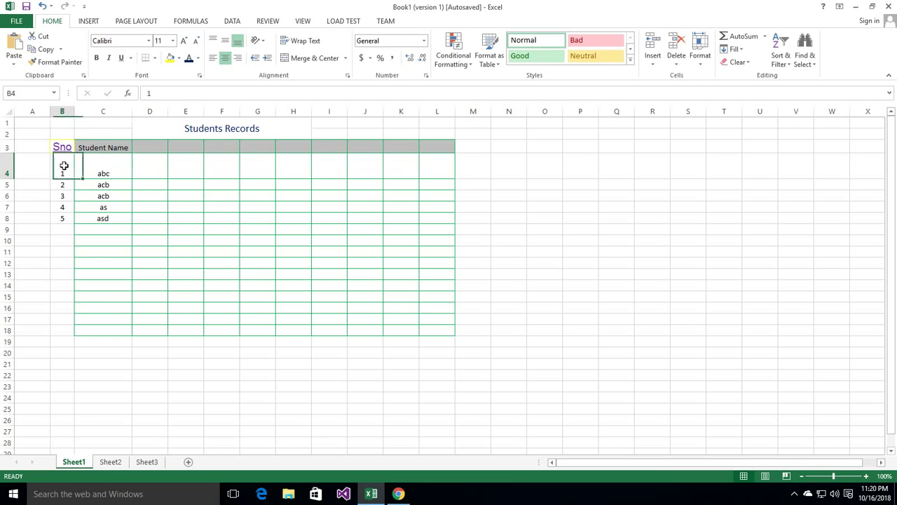
{"action": "left_click", "coordinate": [126, 167], "text": "shift"}
{"action": "left_click", "coordinate": [225, 40]}
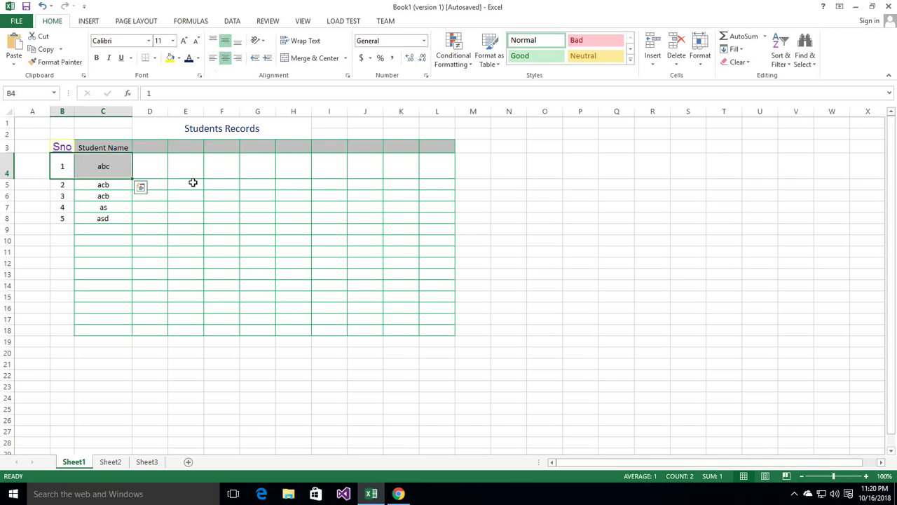
Step: Select various ranges along row 4, ending on the empty block N4:T12
{"action": "left_click", "coordinate": [193, 182]}
{"action": "left_click", "coordinate": [103, 172]}
{"action": "left_click", "coordinate": [63, 168], "text": "shift"}
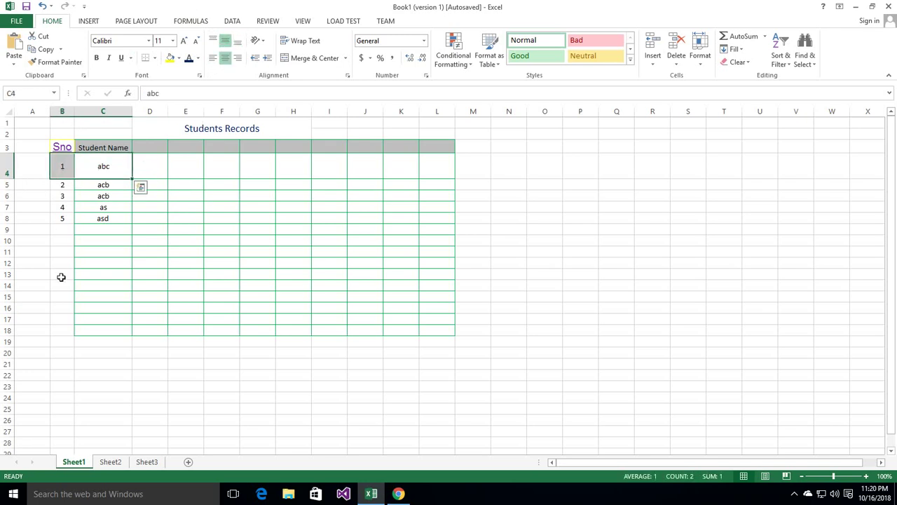
{"action": "left_click", "coordinate": [88, 264]}
{"action": "left_click_drag", "start_coordinate": [33, 168], "coordinate": [455, 170]}
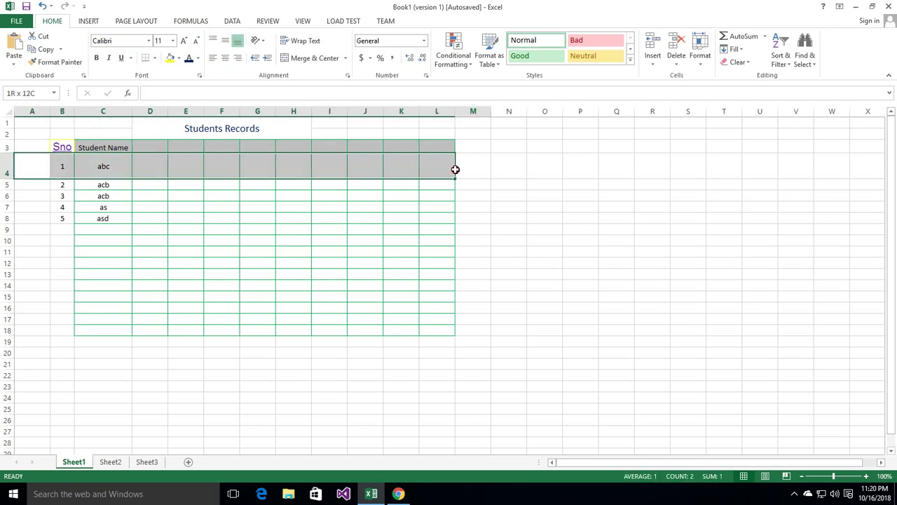
{"action": "left_click_drag", "start_coordinate": [221, 167], "coordinate": [363, 166]}
{"action": "left_click", "coordinate": [364, 167]}
{"action": "left_click", "coordinate": [106, 167]}
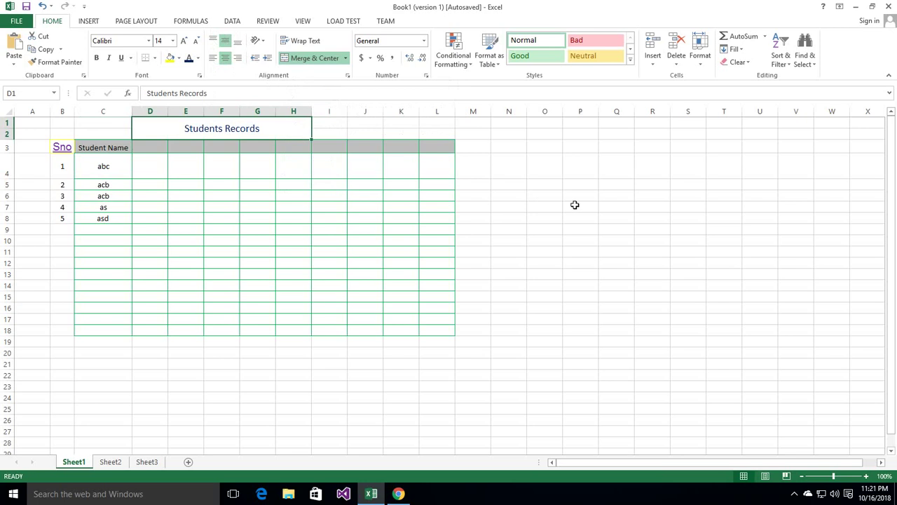
{"action": "left_click_drag", "start_coordinate": [509, 166], "coordinate": [722, 263]}
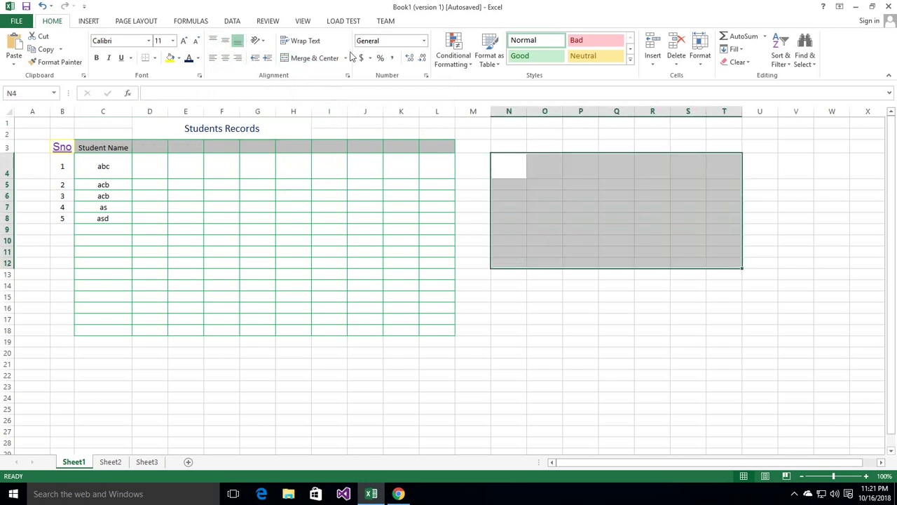
Step: Merge N4:T12 into one cell and type asdsa in it
{"action": "left_click", "coordinate": [329, 57]}
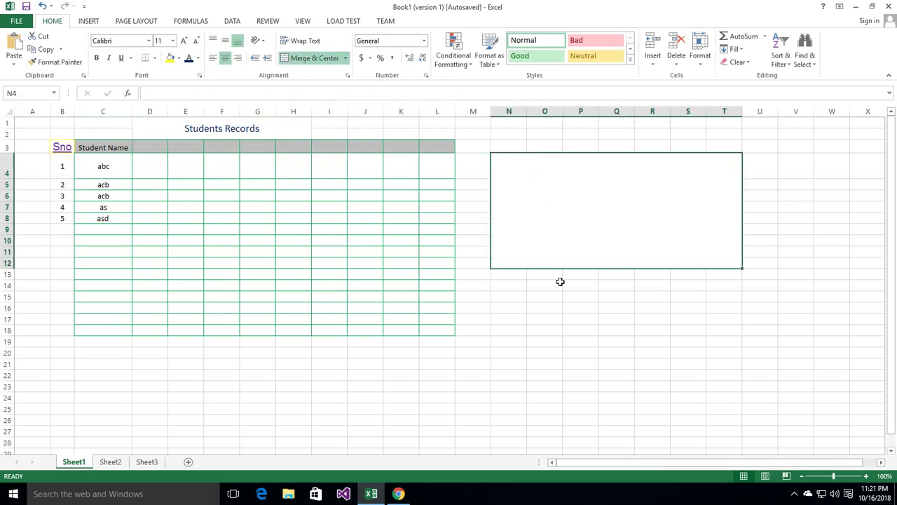
{"action": "type", "text": "asdsa"}
{"action": "left_click", "coordinate": [561, 325]}
Step: Middle-align the asdsa text vertically within the merged N4:T12 block
{"action": "left_click", "coordinate": [619, 263]}
{"action": "left_click", "coordinate": [225, 40]}
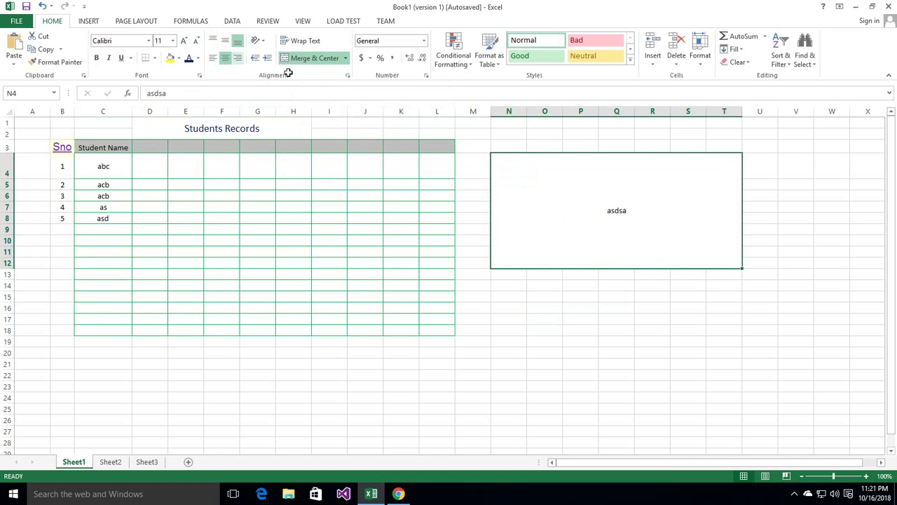
{"action": "left_click", "coordinate": [590, 349]}
{"action": "left_click", "coordinate": [603, 231]}
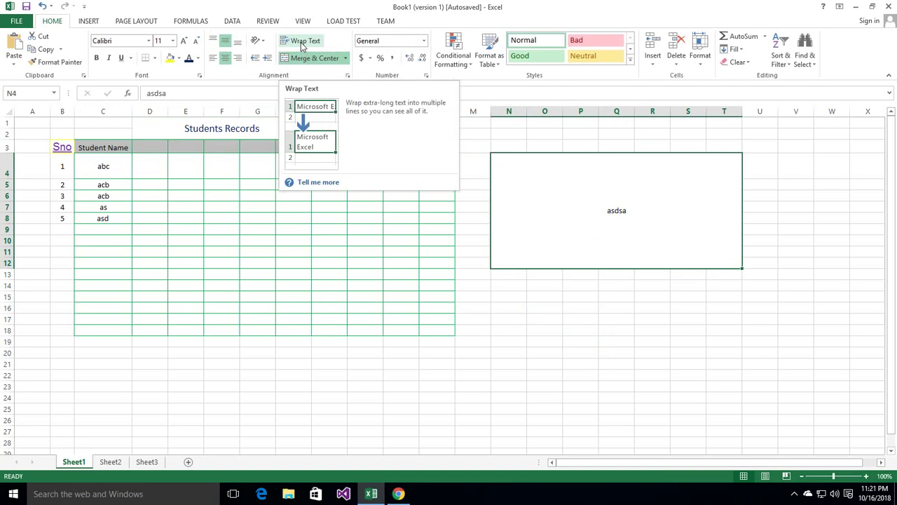
{"action": "left_click", "coordinate": [104, 168]}
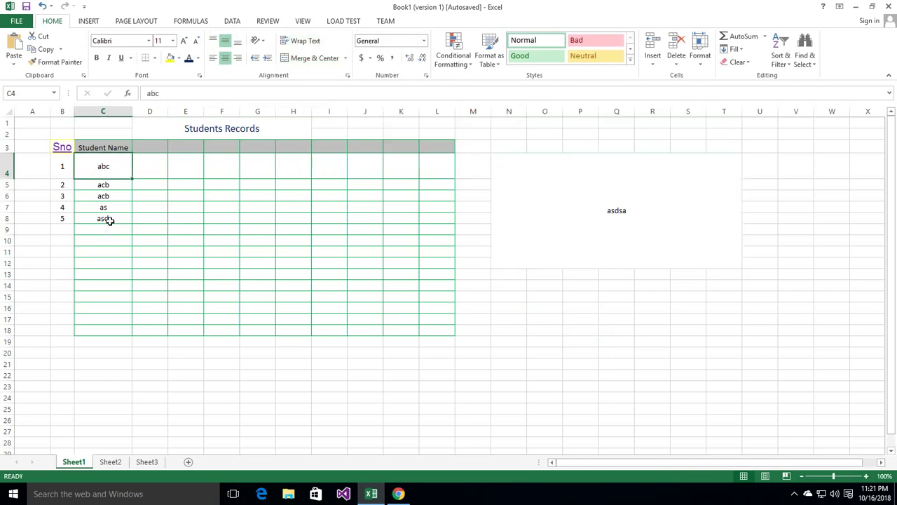
Step: Enter a long test string in C4, then replace it with abc
{"action": "type", "text": "asd"}
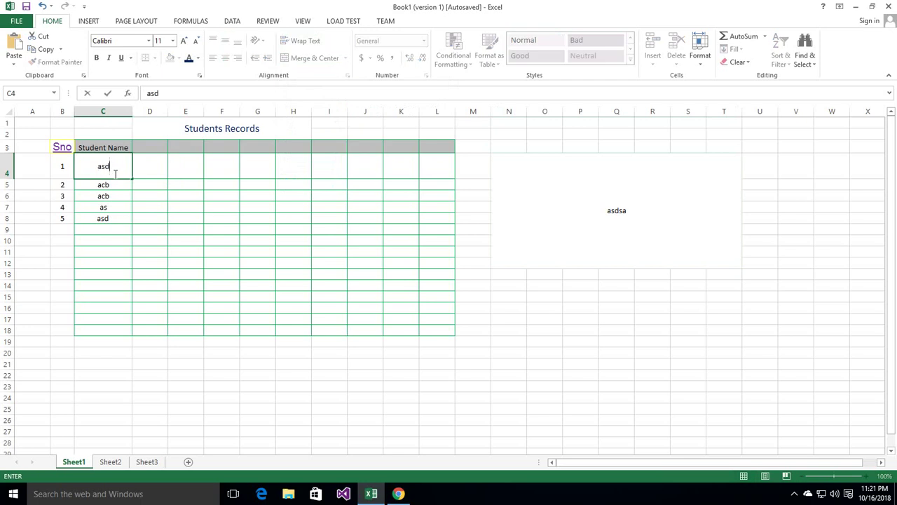
{"action": "type", "text": "asdasd dasdasdasd"}
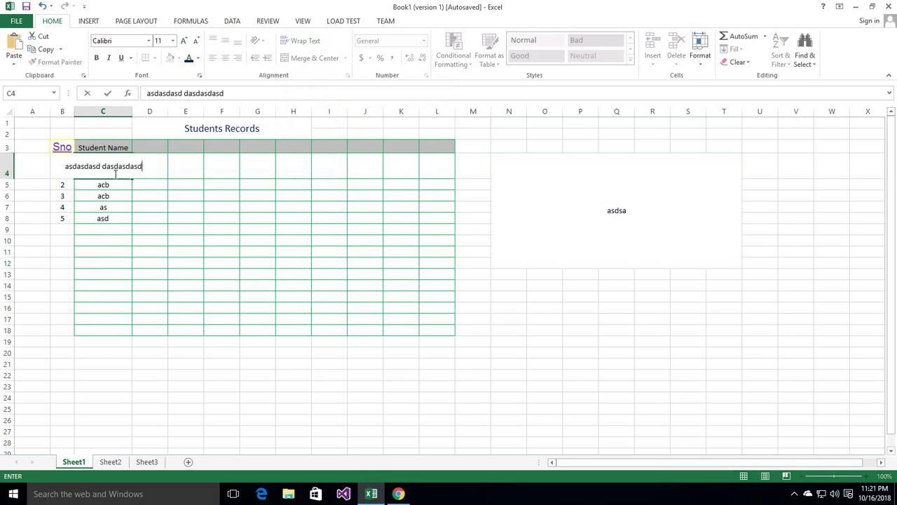
{"action": "type", "text": "asdasd"}
{"action": "key", "text": "Return"}
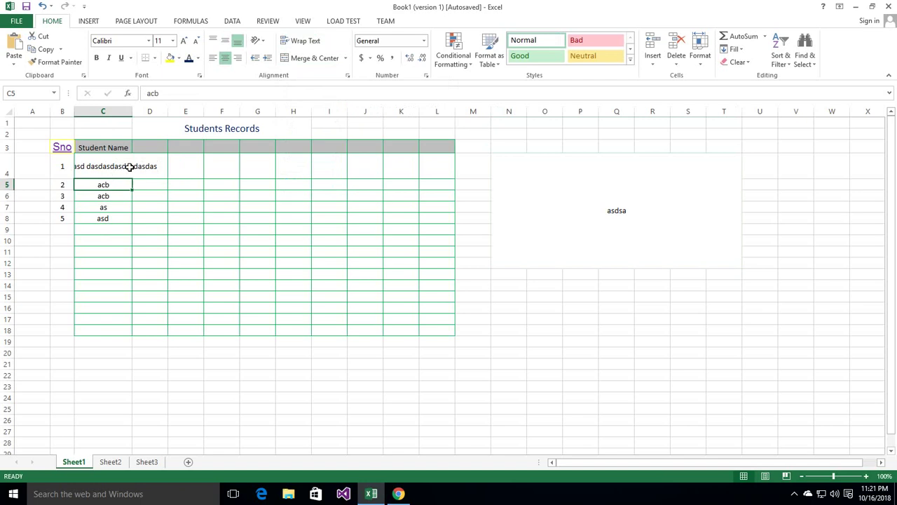
{"action": "left_click", "coordinate": [130, 166]}
{"action": "key", "text": "Delete"}
{"action": "type", "text": "abc"}
{"action": "key", "text": "Right"}
{"action": "key", "text": "Up"}
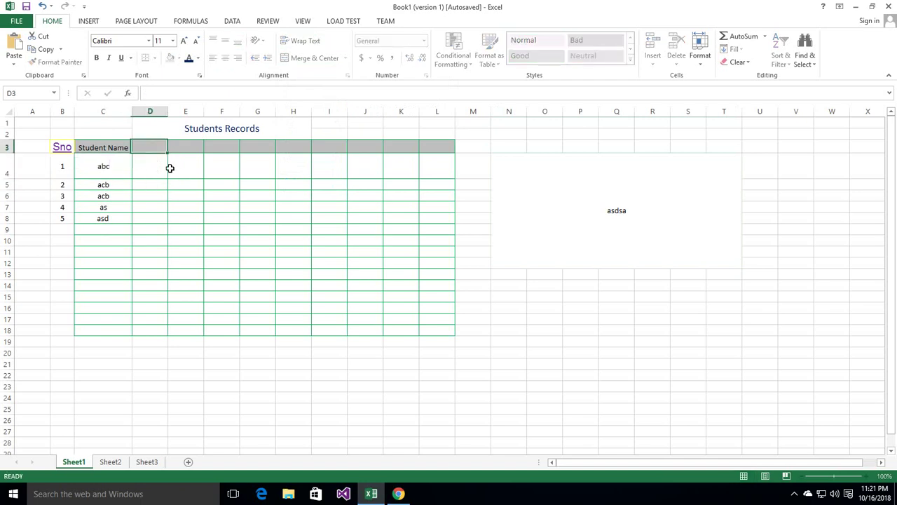
Step: Add an Address header in G3 and the sample address asdasdasdasdasdas in G4
{"action": "left_click", "coordinate": [260, 148]}
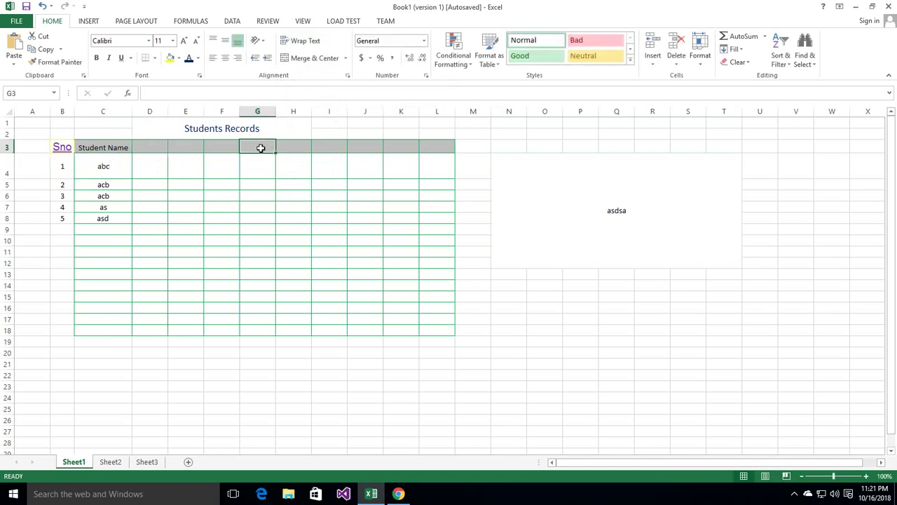
{"action": "type", "text": "Address"}
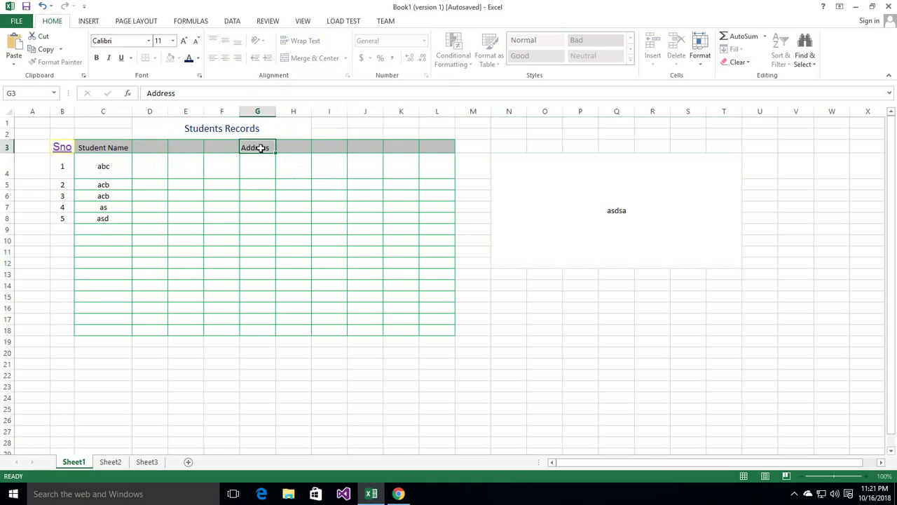
{"action": "key", "text": "Return"}
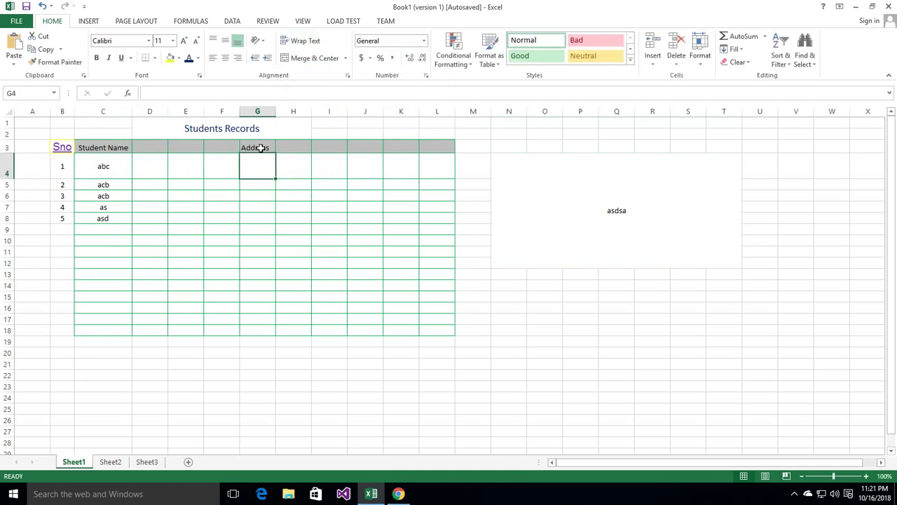
{"action": "type", "text": "asdasdasdasdasdas"}
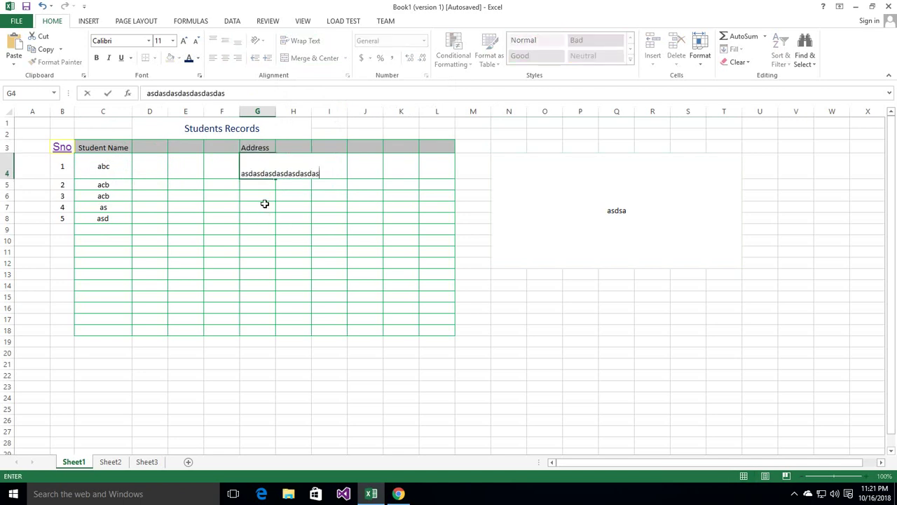
{"action": "key", "text": "Return"}
Step: Copy the G4 address text and paste it into G5 and G6
{"action": "left_click", "coordinate": [260, 174]}
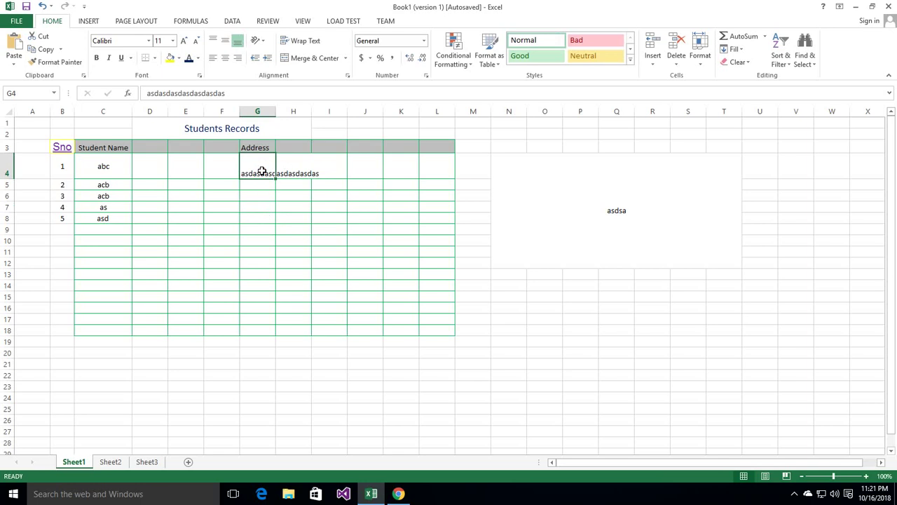
{"action": "double_click", "coordinate": [262, 171]}
{"action": "left_click_drag", "start_coordinate": [241, 173], "coordinate": [320, 173]}
{"action": "key", "text": "ctrl+c"}
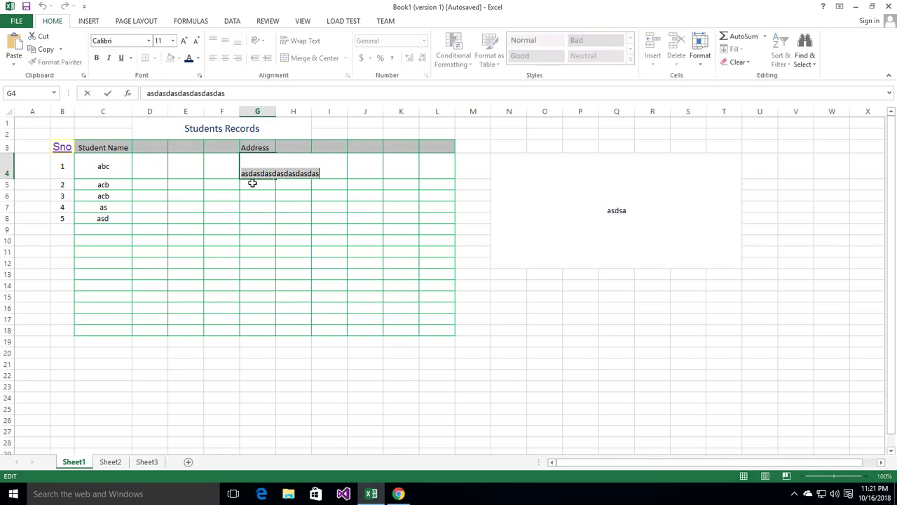
{"action": "left_click", "coordinate": [251, 184]}
{"action": "key", "text": "ctrl+v"}
{"action": "left_click", "coordinate": [257, 196]}
{"action": "key", "text": "ctrl+v"}
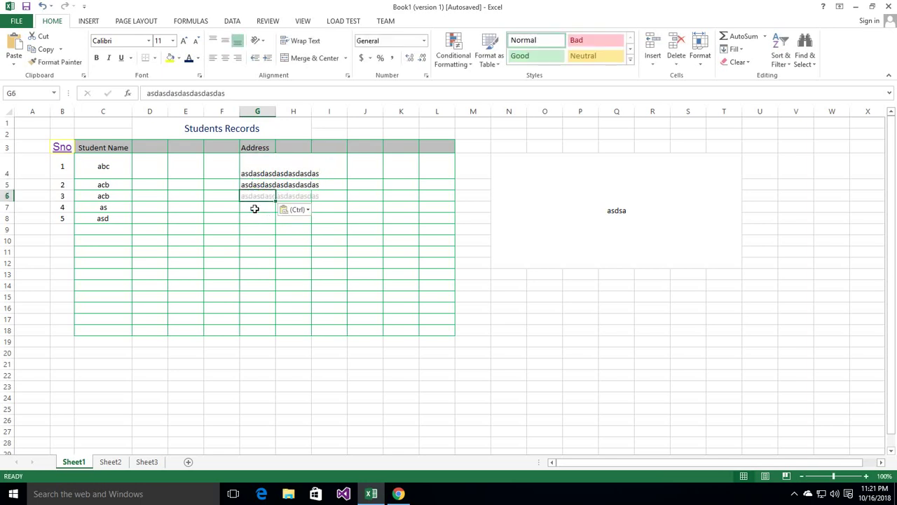
Step: Paste the address into G7 with a second copy appended, and into G8
{"action": "left_click", "coordinate": [256, 208]}
{"action": "key", "text": "ctrl+v"}
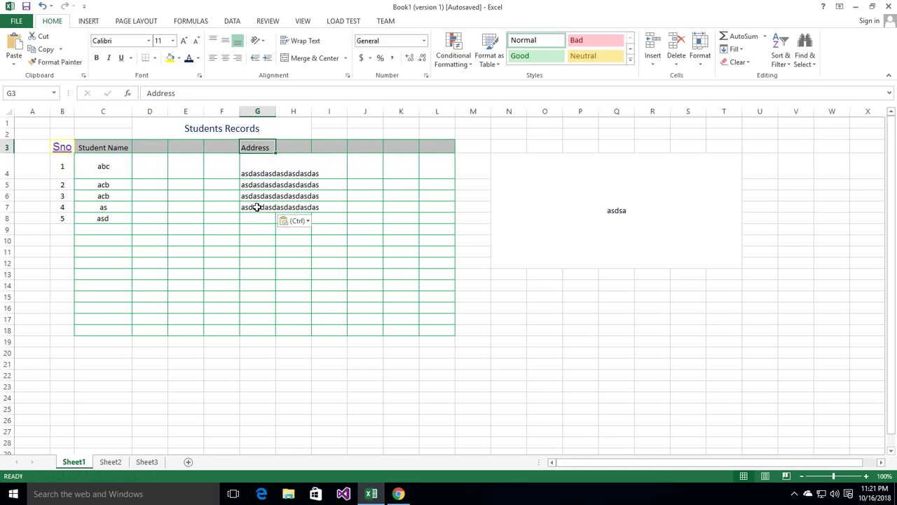
{"action": "double_click", "coordinate": [256, 206]}
{"action": "key", "text": "ctrl+v"}
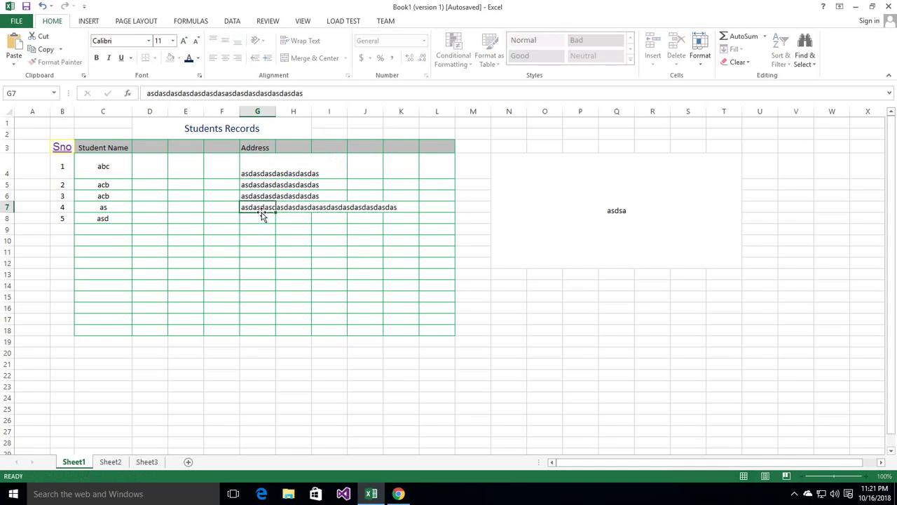
{"action": "left_click", "coordinate": [260, 218]}
{"action": "key", "text": "ctrl+v"}
{"action": "left_click", "coordinate": [260, 248]}
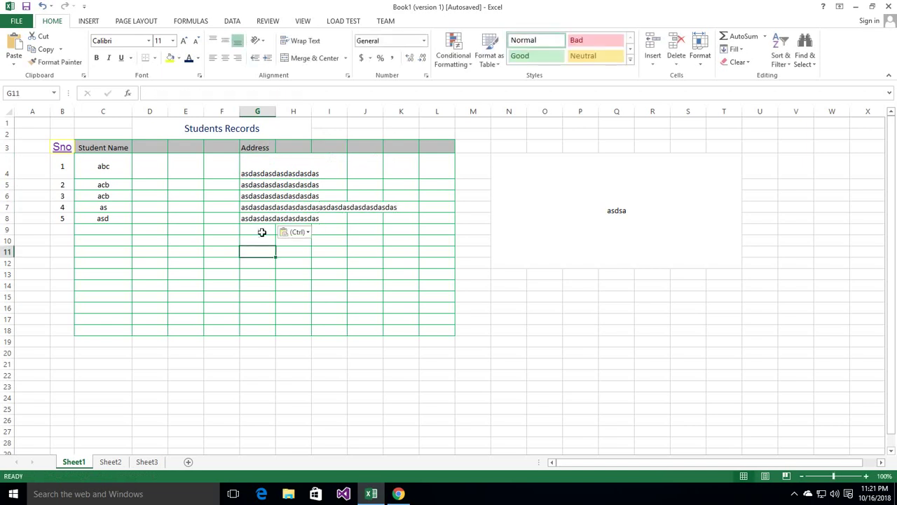
{"action": "left_click_drag", "start_coordinate": [266, 176], "coordinate": [260, 236]}
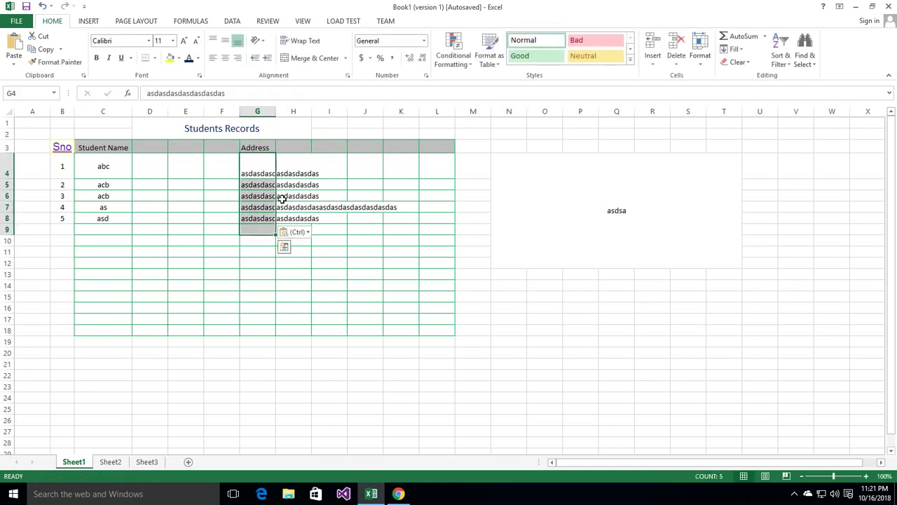
{"action": "left_click", "coordinate": [295, 179]}
{"action": "left_click_drag", "start_coordinate": [294, 178], "coordinate": [391, 211]}
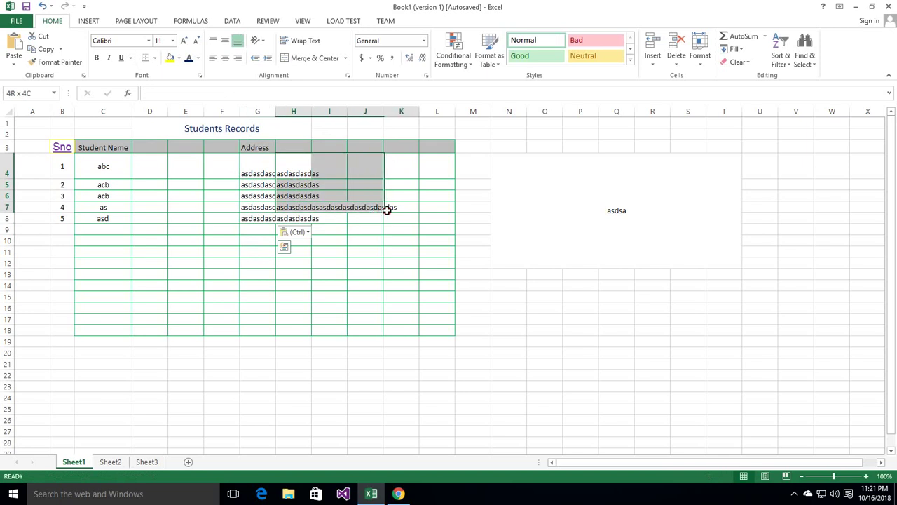
{"action": "left_click", "coordinate": [365, 237]}
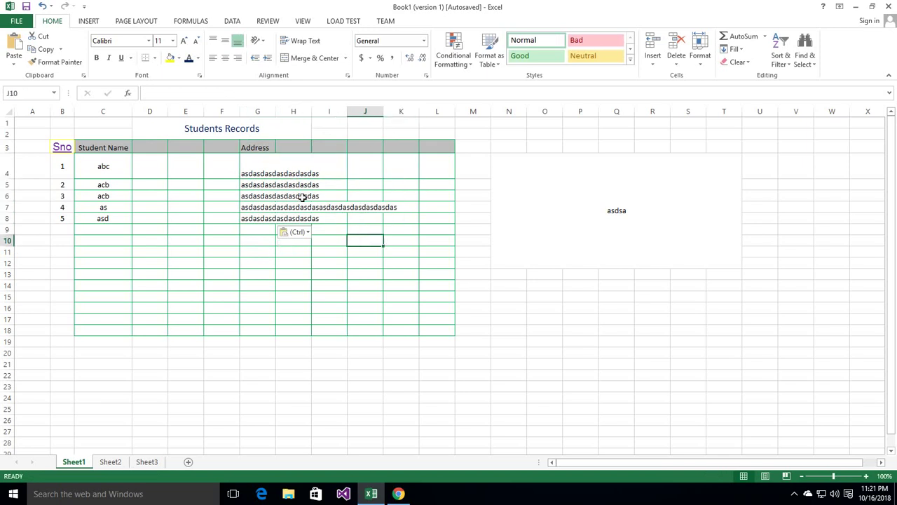
{"action": "left_click", "coordinate": [297, 206]}
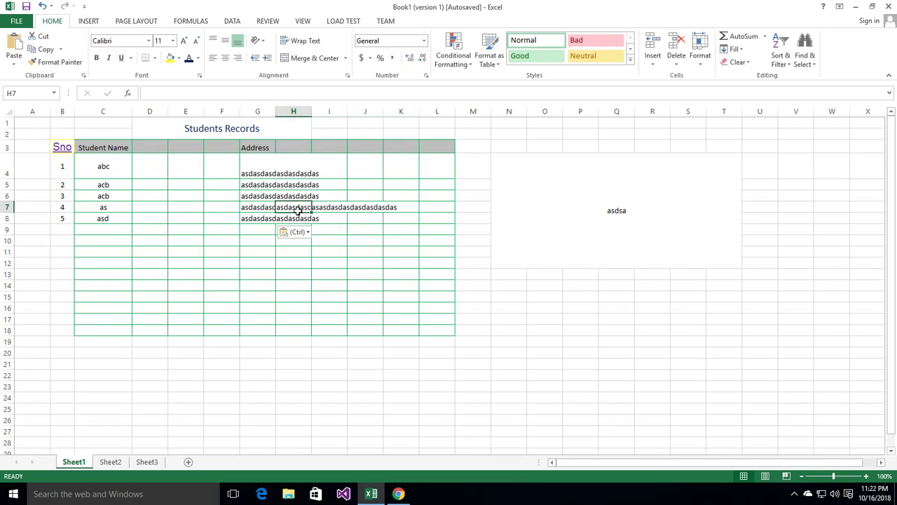
Step: Type asda in H7, then add a Phone header in H3
{"action": "type", "text": "asda"}
{"action": "left_click", "coordinate": [361, 249]}
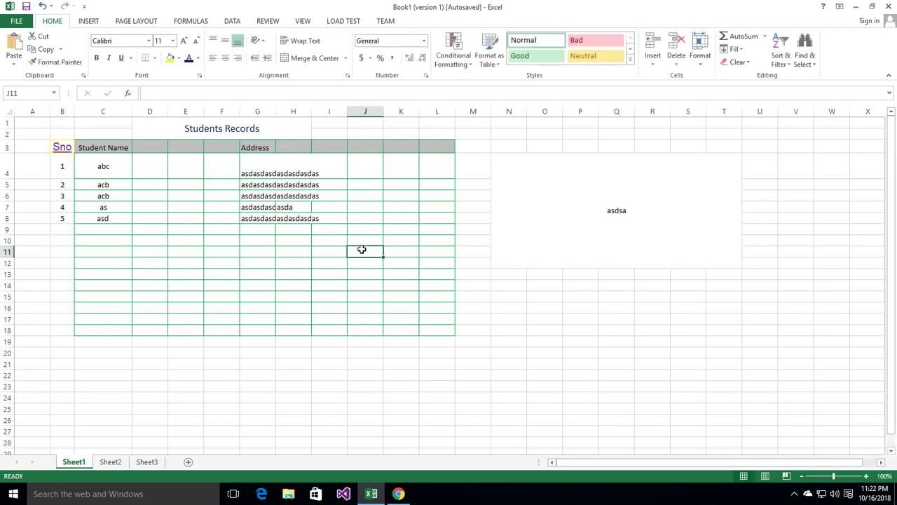
{"action": "left_click", "coordinate": [291, 160]}
{"action": "left_click", "coordinate": [291, 148]}
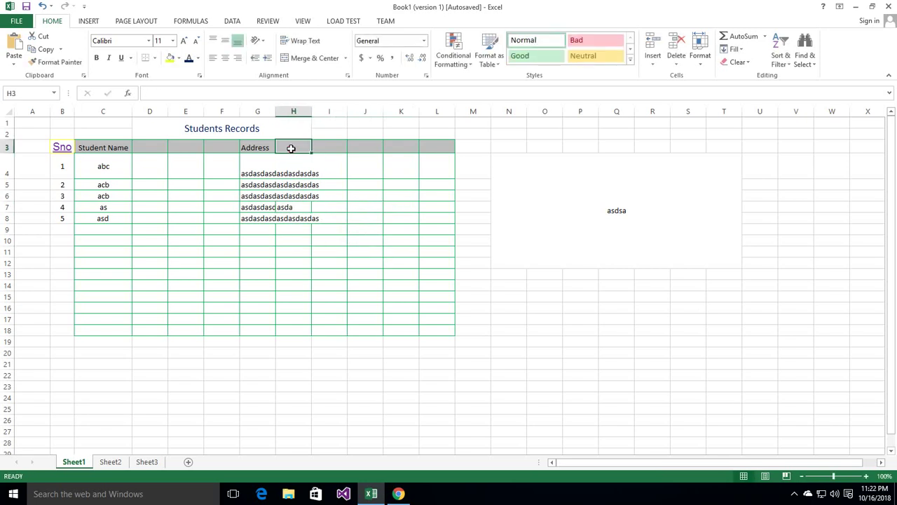
{"action": "type", "text": "Phone"}
{"action": "key", "text": "Return"}
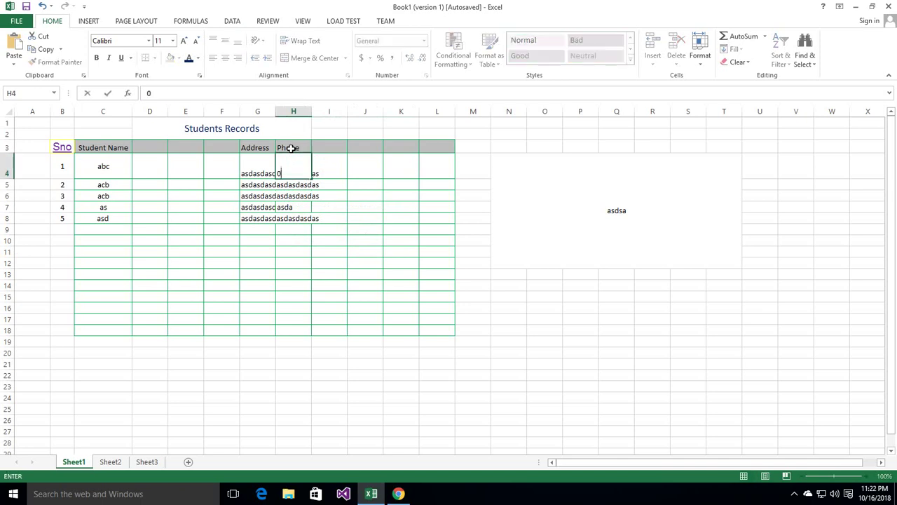
Step: Enter 0 in each cell from H4 through H8
{"action": "type", "text": "0"}
{"action": "key", "text": "Tab"}
{"action": "key", "text": "Return"}
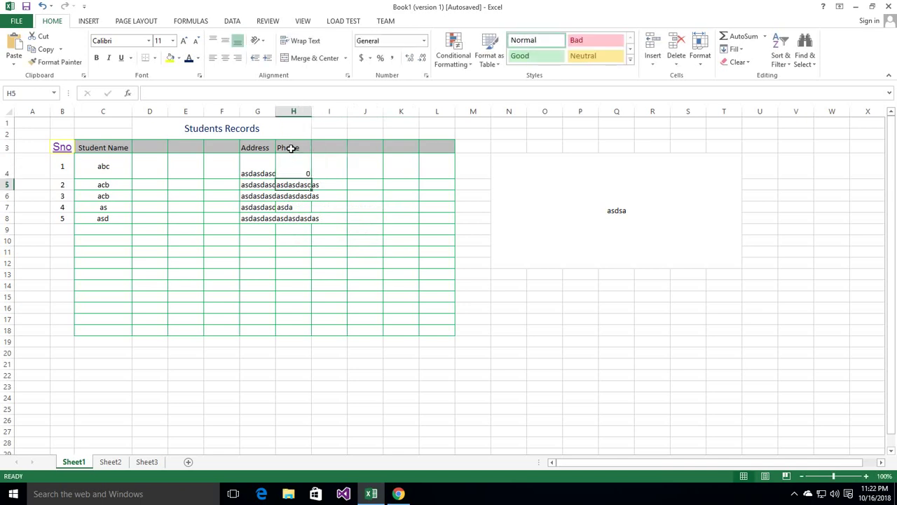
{"action": "type", "text": "0"}
{"action": "key", "text": "Return"}
{"action": "type", "text": "0"}
{"action": "key", "text": "Return"}
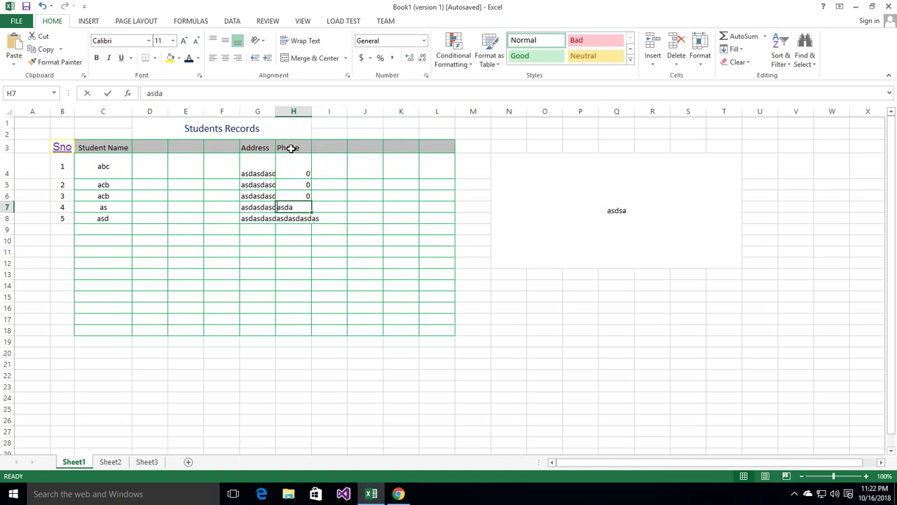
{"action": "type", "text": "0"}
{"action": "key", "text": "Return"}
{"action": "type", "text": "0"}
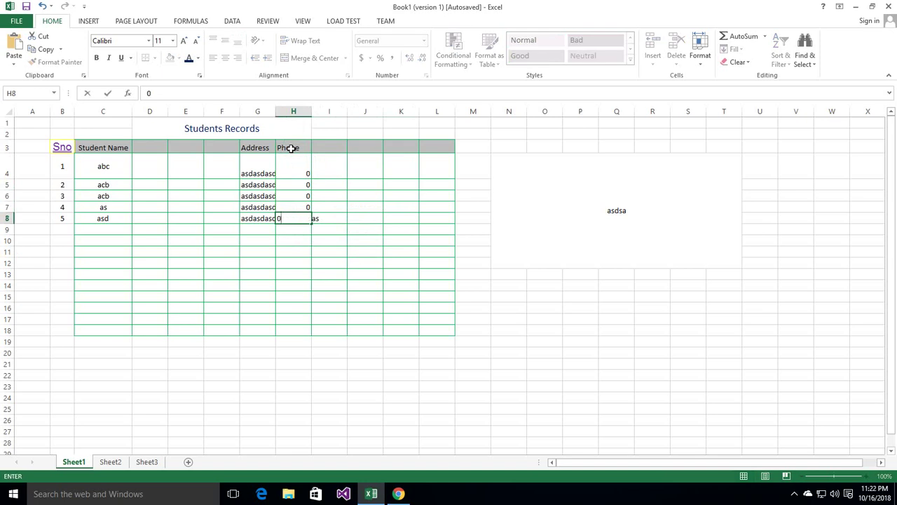
{"action": "left_click", "coordinate": [283, 261]}
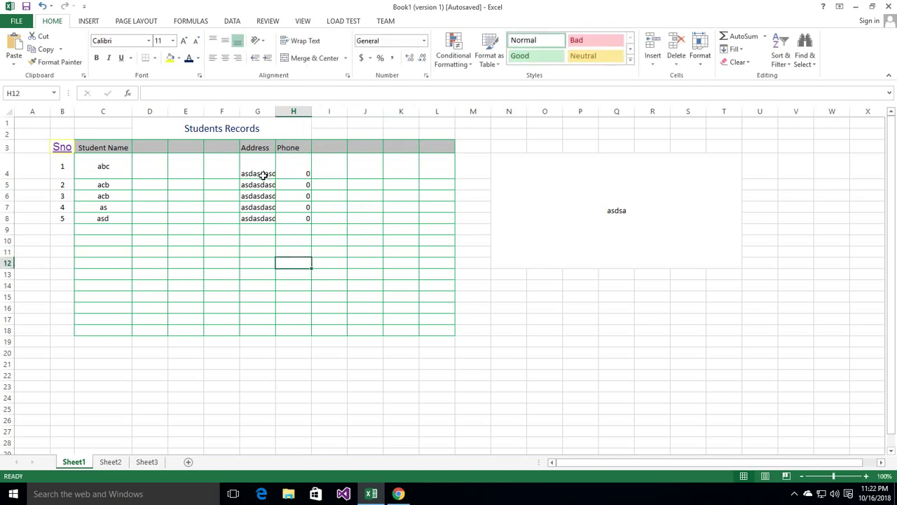
Step: AutoFit the Address column G, then narrow it to a width of about 18.86
{"action": "left_click_drag", "start_coordinate": [261, 176], "coordinate": [261, 218]}
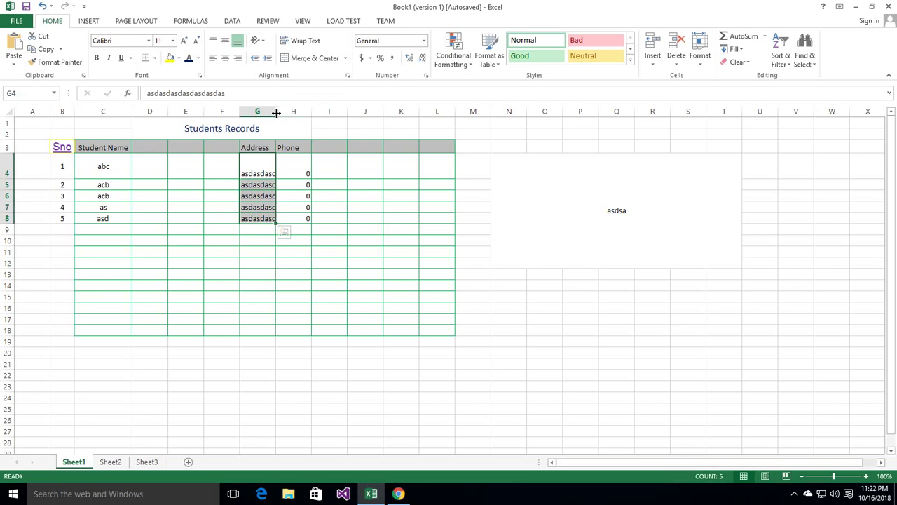
{"action": "double_click", "coordinate": [276, 112]}
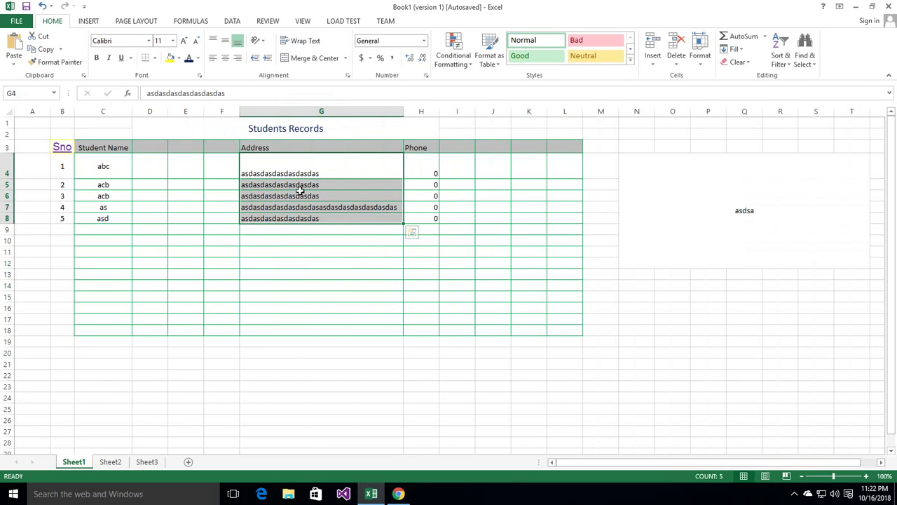
{"action": "left_click_drag", "start_coordinate": [403, 112], "coordinate": [301, 116]}
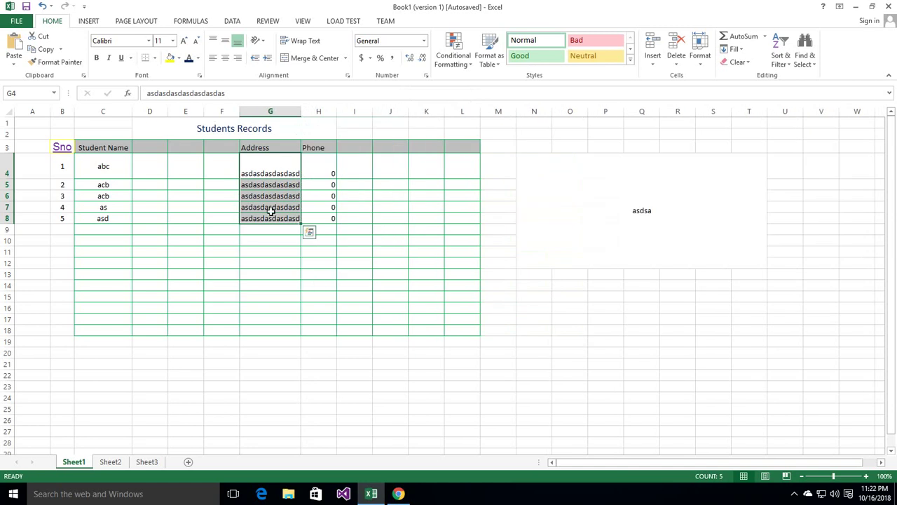
{"action": "left_click", "coordinate": [273, 185]}
{"action": "left_click_drag", "start_coordinate": [272, 173], "coordinate": [275, 218]}
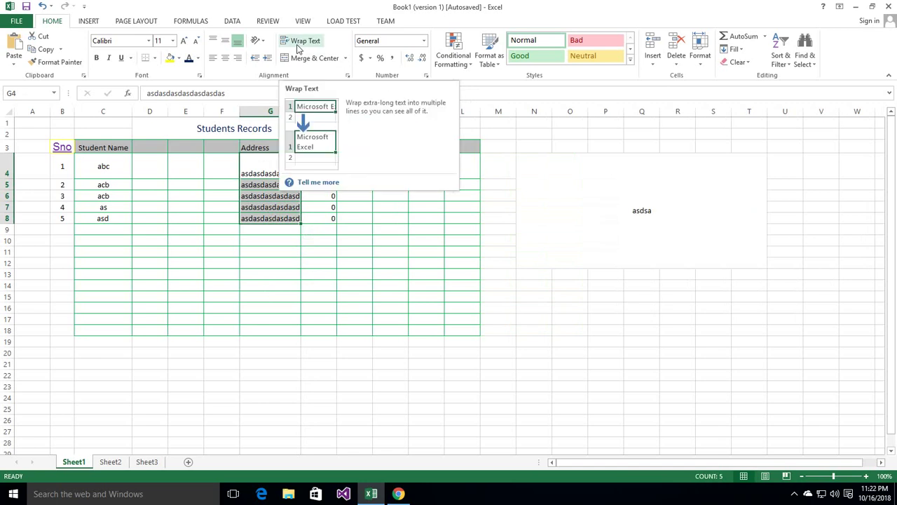
Step: Turn on Wrap Text for the addresses in G4:G8
{"action": "left_click", "coordinate": [298, 46]}
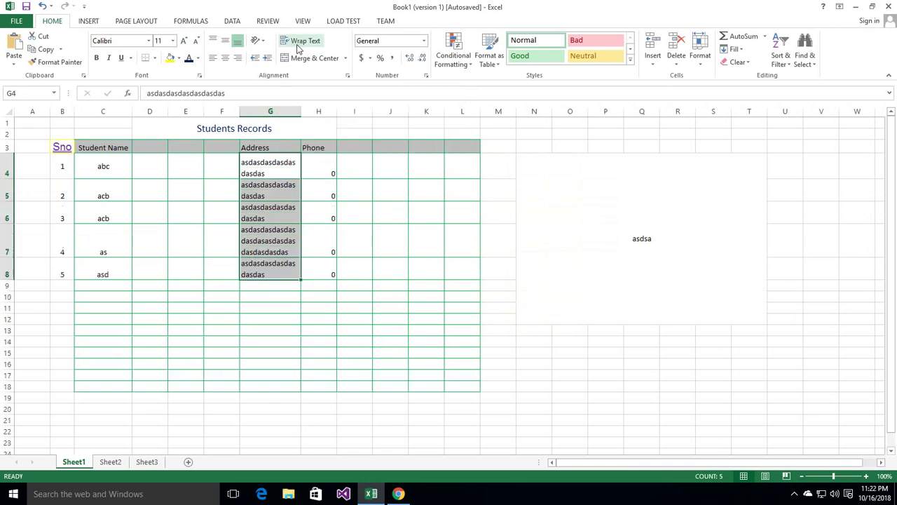
{"action": "left_click", "coordinate": [307, 317]}
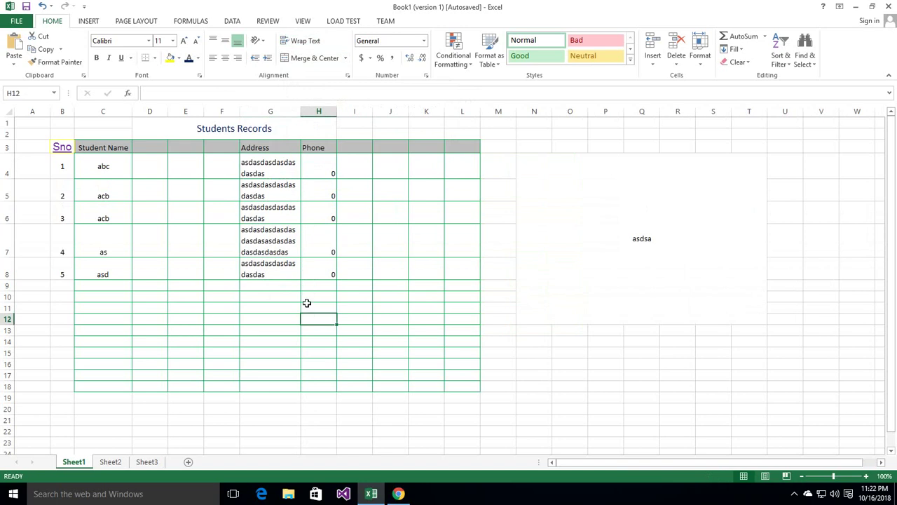
{"action": "left_click", "coordinate": [281, 165]}
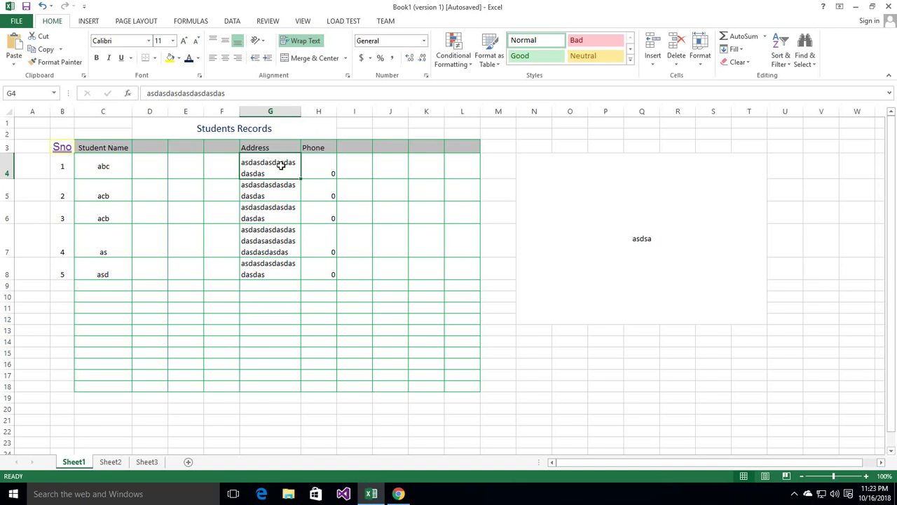
{"action": "left_click", "coordinate": [257, 198]}
{"action": "left_click", "coordinate": [268, 220]}
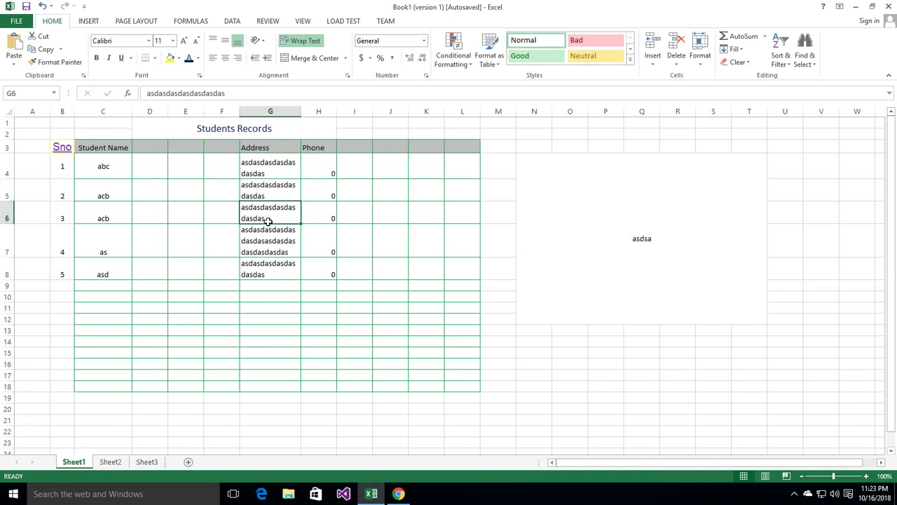
Step: Shorten the G7 address by deleting its extra characters
{"action": "left_click", "coordinate": [269, 249]}
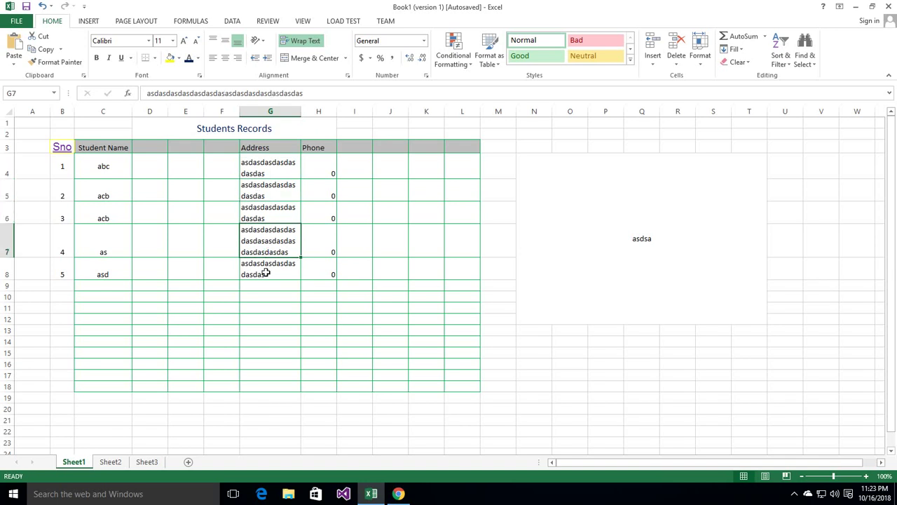
{"action": "double_click", "coordinate": [292, 253]}
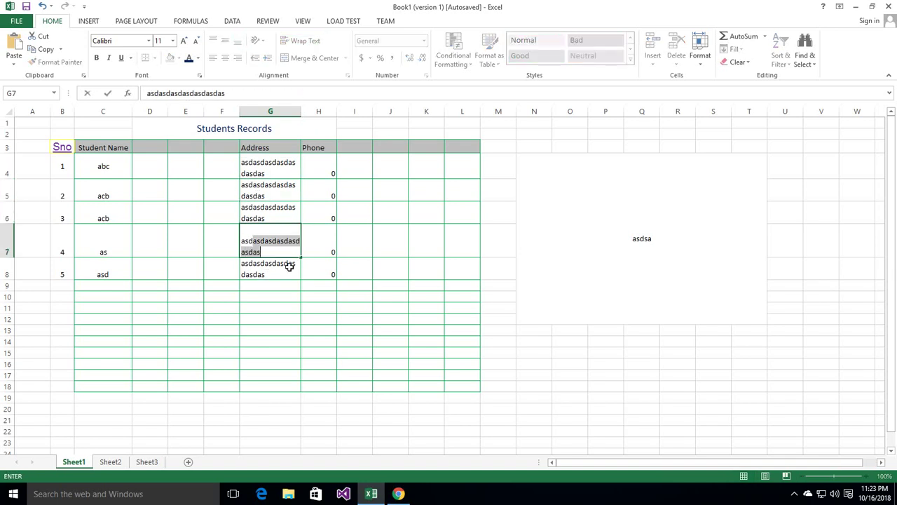
{"action": "key", "text": "BackSpace"}
{"action": "key", "text": "BackSpace"}
{"action": "key", "text": "BackSpace"}
{"action": "key", "text": "BackSpace"}
{"action": "key", "text": "BackSpace"}
{"action": "key", "text": "BackSpace"}
{"action": "key", "text": "BackSpace"}
{"action": "key", "text": "BackSpace"}
{"action": "key", "text": "BackSpace"}
{"action": "double_click", "coordinate": [290, 268]}
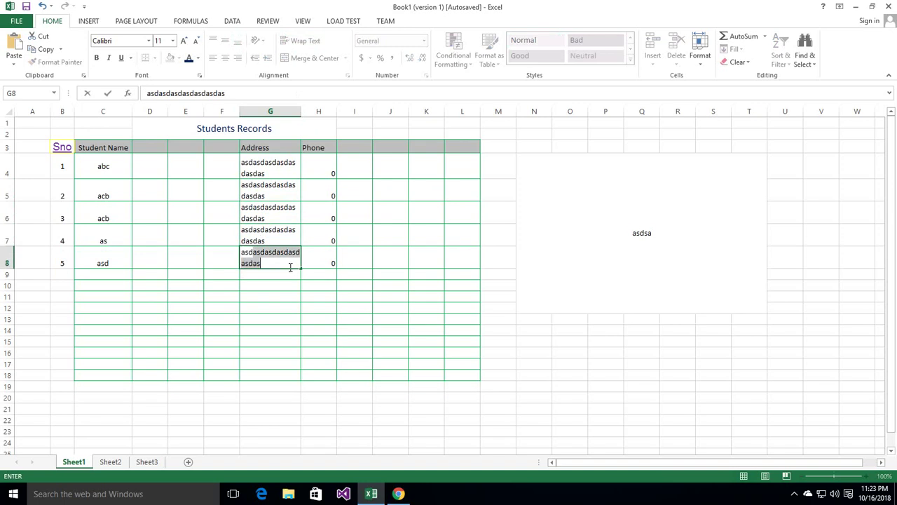
{"action": "key", "text": "BackSpace"}
{"action": "key", "text": "BackSpace"}
{"action": "key", "text": "BackSpace"}
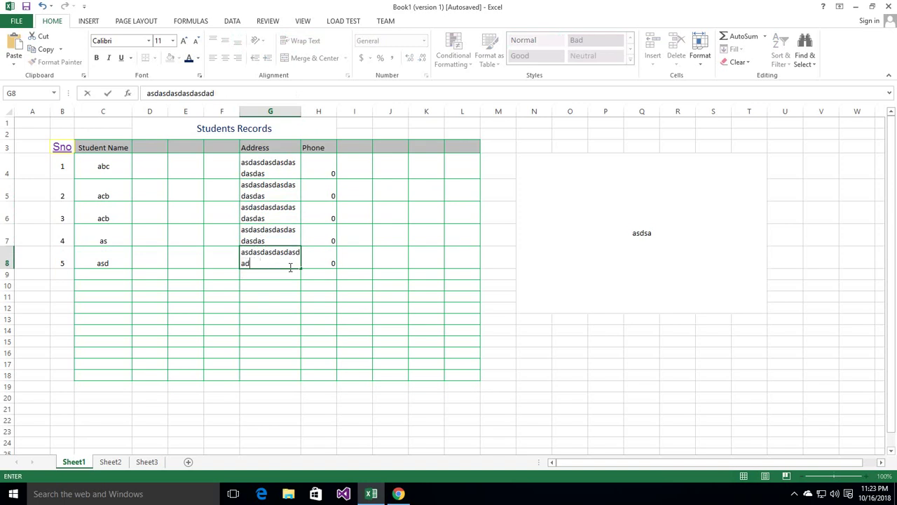
Step: Append 'dasdasdasdasdasdasdasdasdasdasdas' to the G8 address so it wraps onto four lines
{"action": "type", "text": "dasdasdasdasdasdasd"}
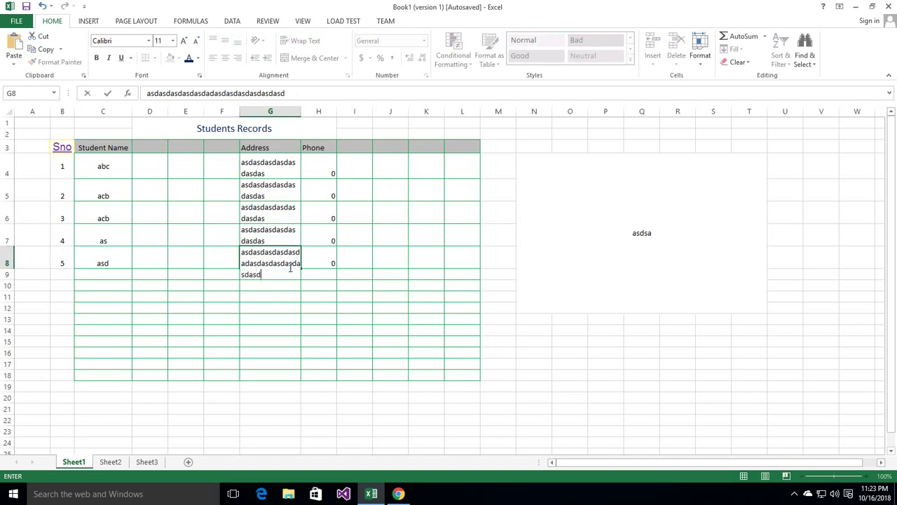
{"action": "type", "text": "asdasdasdasdasdasdasdasd"}
{"action": "key", "text": "Return"}
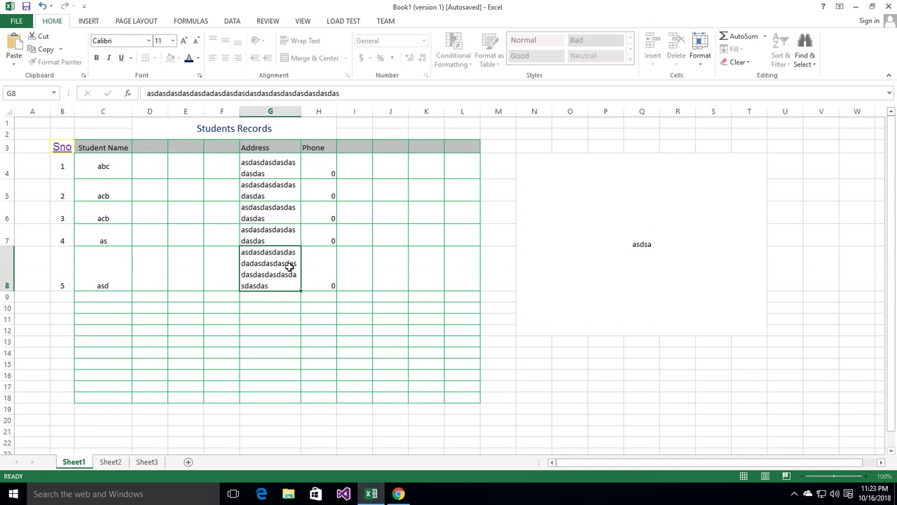
{"action": "left_click", "coordinate": [289, 266]}
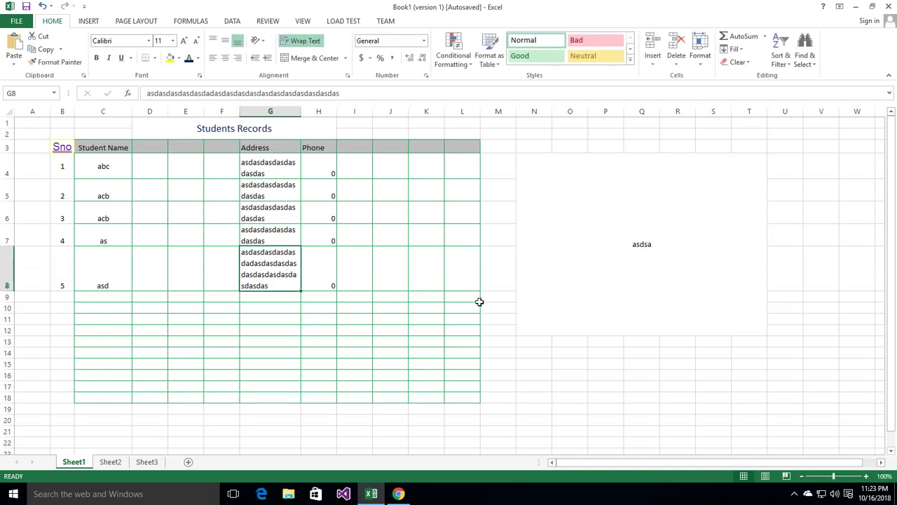
{"action": "left_click_drag", "start_coordinate": [465, 281], "coordinate": [112, 169]}
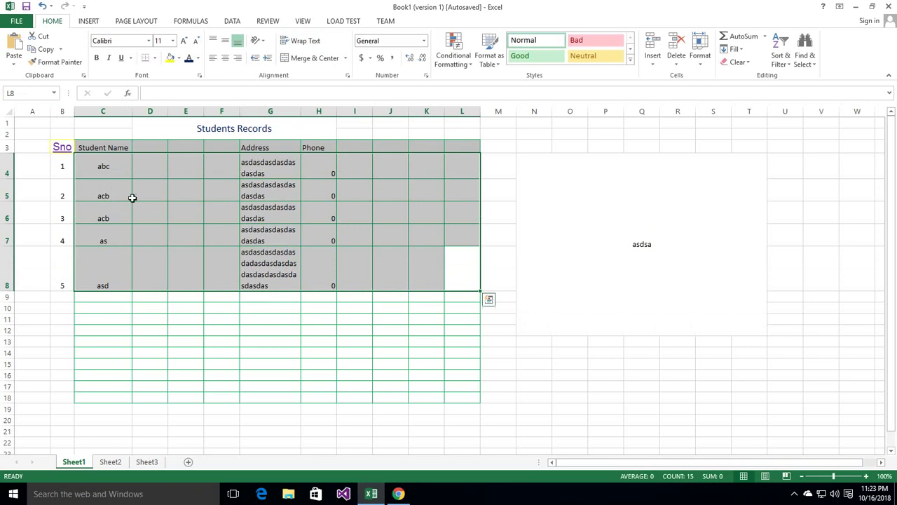
{"action": "left_click_drag", "start_coordinate": [221, 308], "coordinate": [270, 307]}
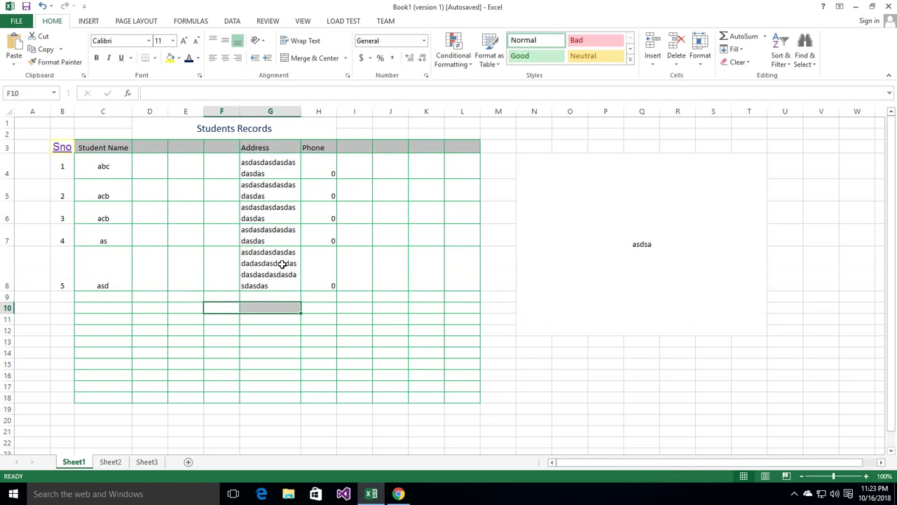
{"action": "left_click", "coordinate": [104, 195]}
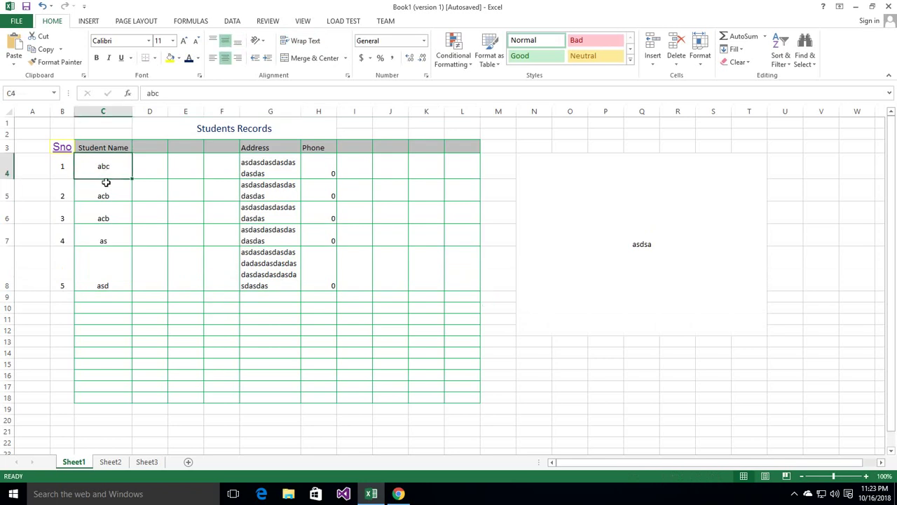
Step: Center the C4:L8 data horizontally and apply Middle Align vertically
{"action": "mouse_move", "coordinate": [107, 172]}
{"action": "left_mouse_down"}
{"action": "mouse_move", "coordinate": [210, 232]}
{"action": "mouse_move", "coordinate": [467, 275]}
{"action": "left_mouse_up"}
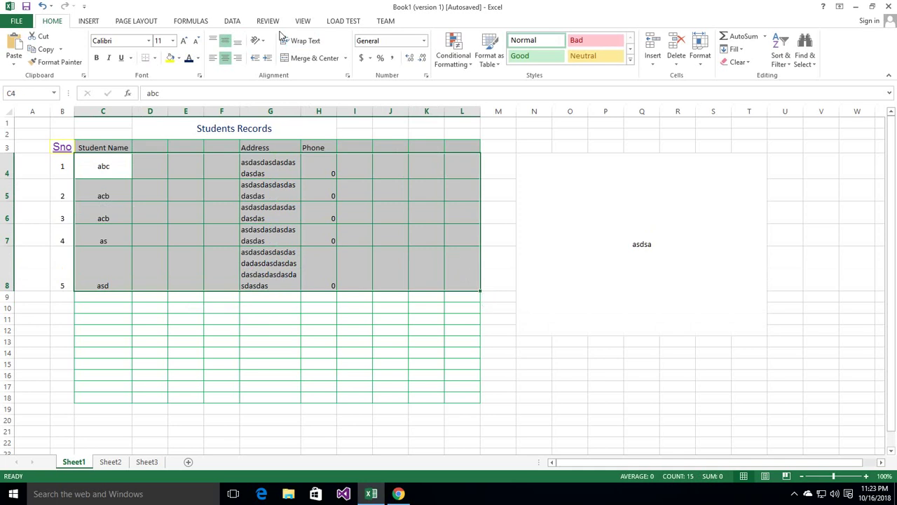
{"action": "left_click", "coordinate": [225, 58]}
{"action": "left_click", "coordinate": [225, 58]}
{"action": "left_click", "coordinate": [223, 42]}
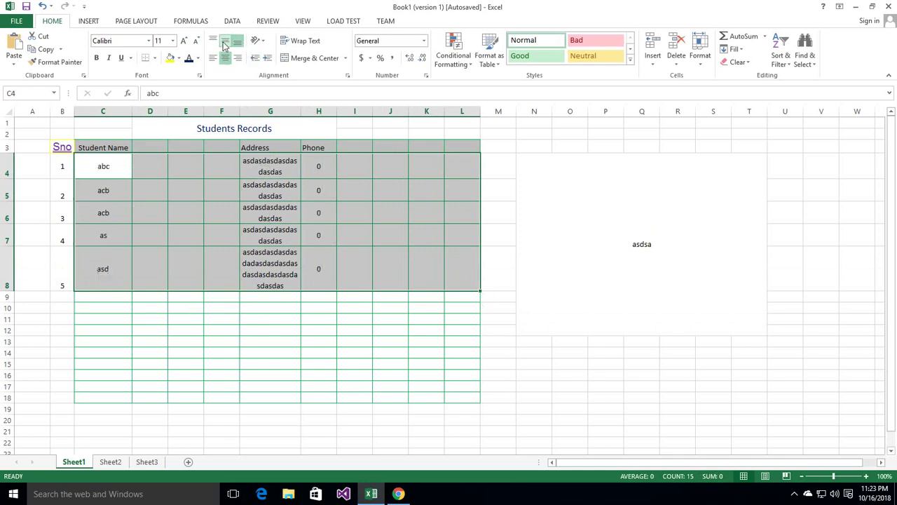
{"action": "left_click", "coordinate": [318, 352]}
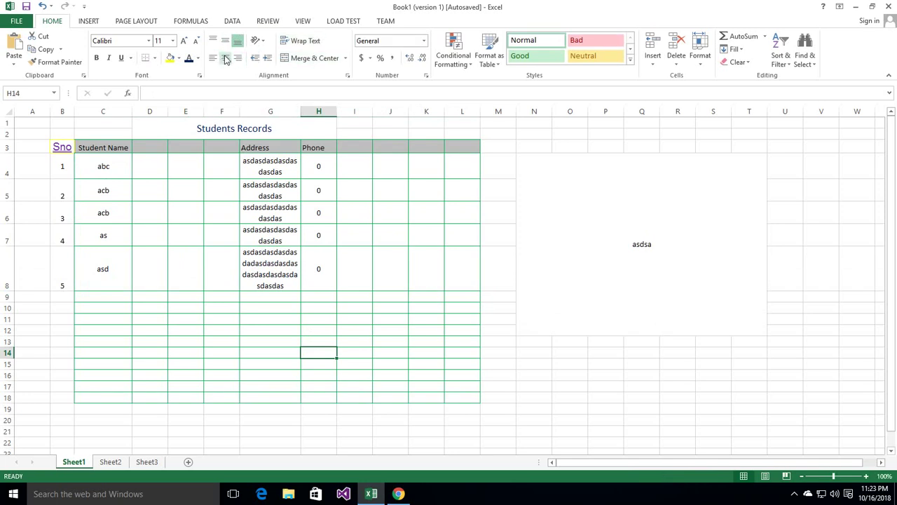
{"action": "left_click", "coordinate": [345, 59]}
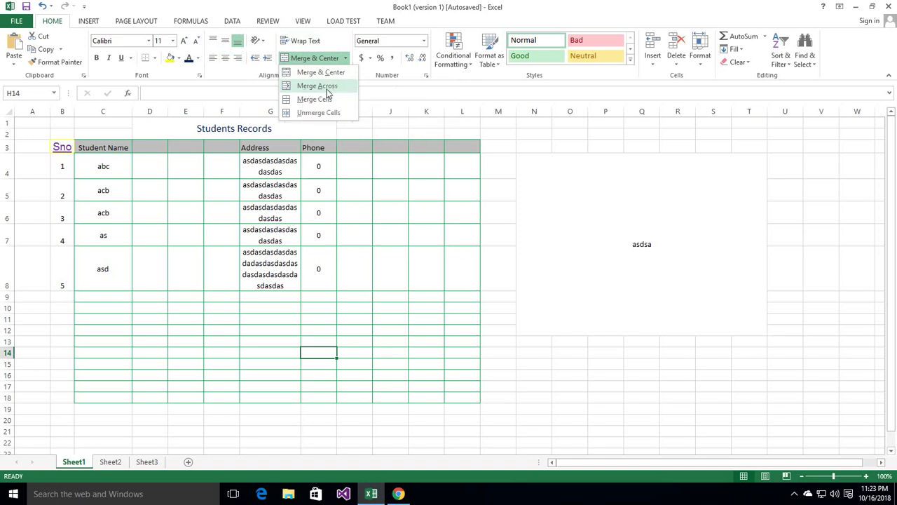
{"action": "left_click", "coordinate": [264, 334]}
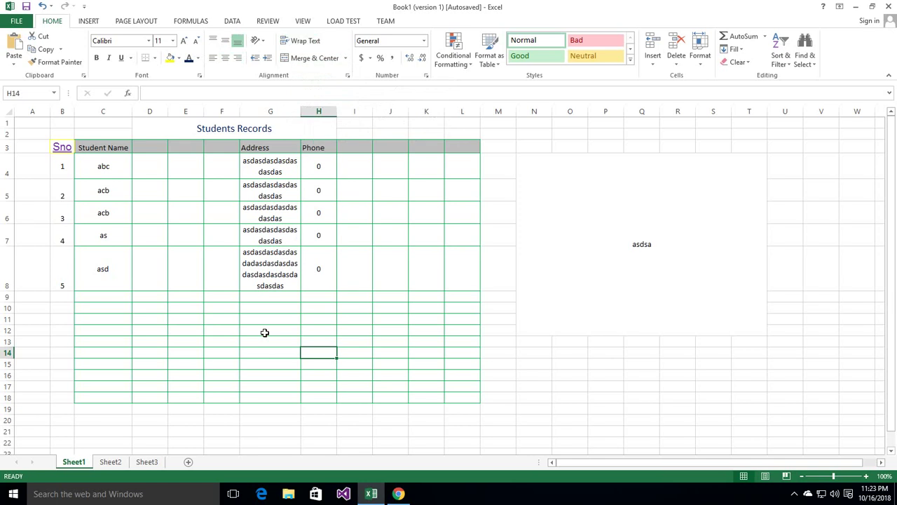
{"action": "left_click", "coordinate": [265, 332]}
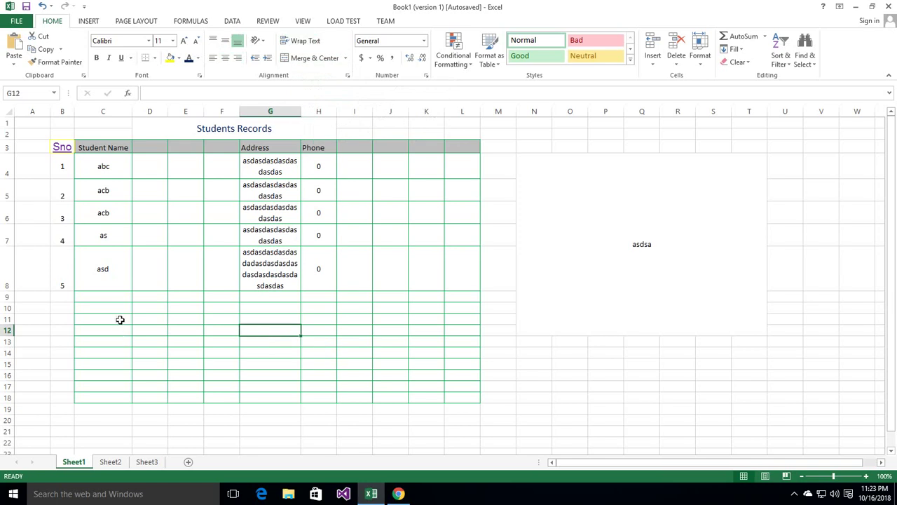
{"action": "left_click", "coordinate": [105, 164]}
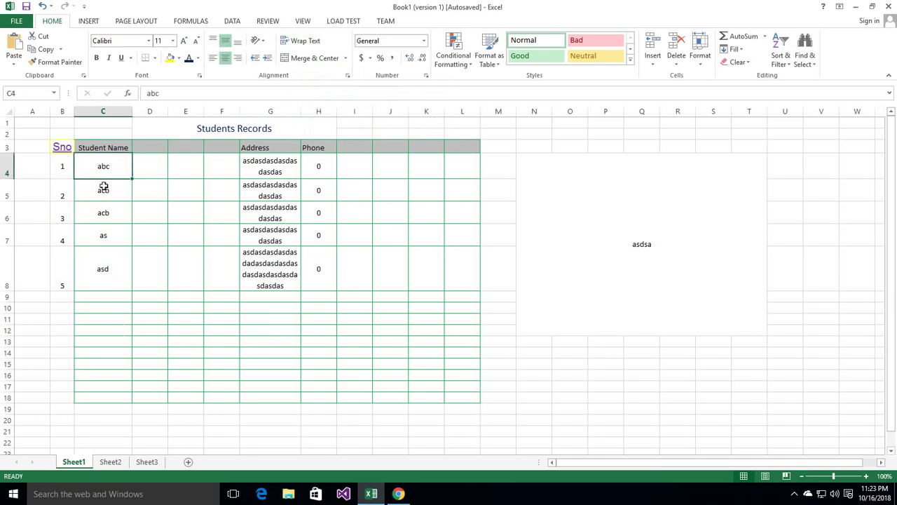
{"action": "left_click", "coordinate": [161, 258]}
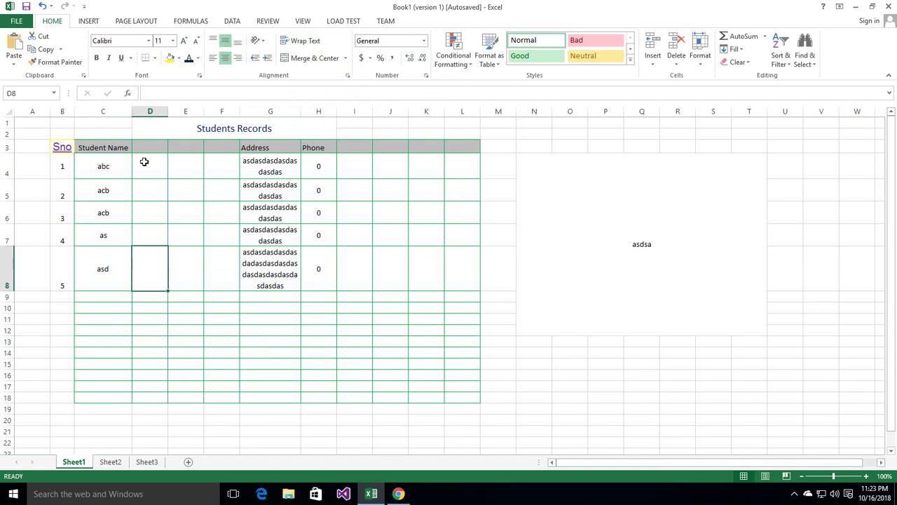
{"action": "left_click_drag", "start_coordinate": [144, 162], "coordinate": [218, 171]}
{"action": "left_click", "coordinate": [208, 206]}
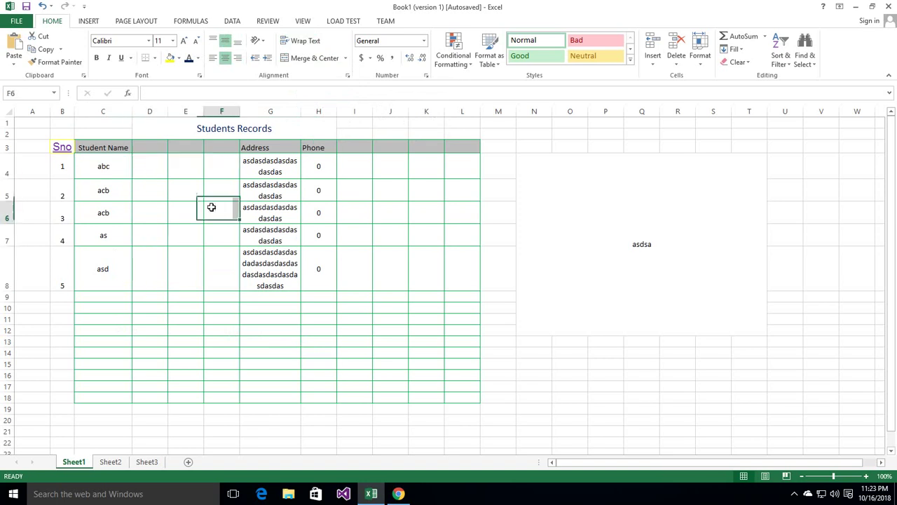
{"action": "left_click", "coordinate": [153, 146]}
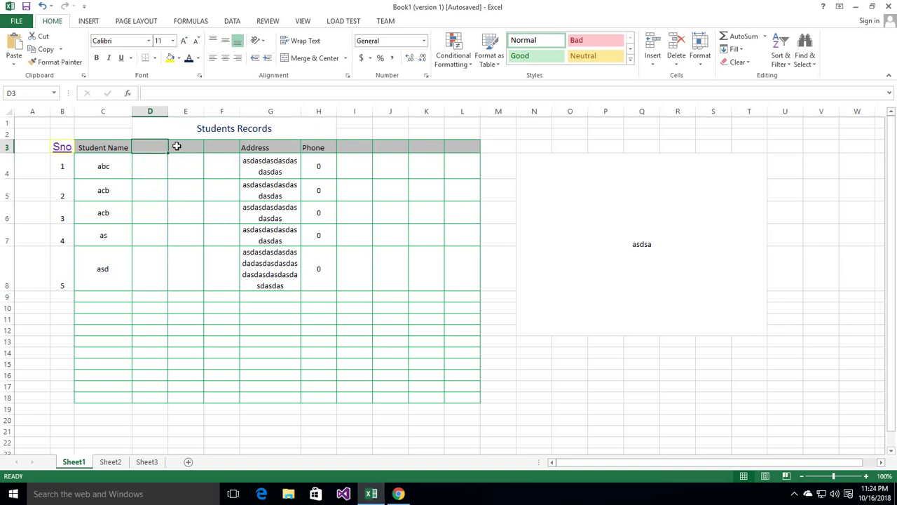
Step: Merge & Center D3:F3 and enter the Xyz heading in it
{"action": "left_click_drag", "start_coordinate": [154, 147], "coordinate": [218, 148]}
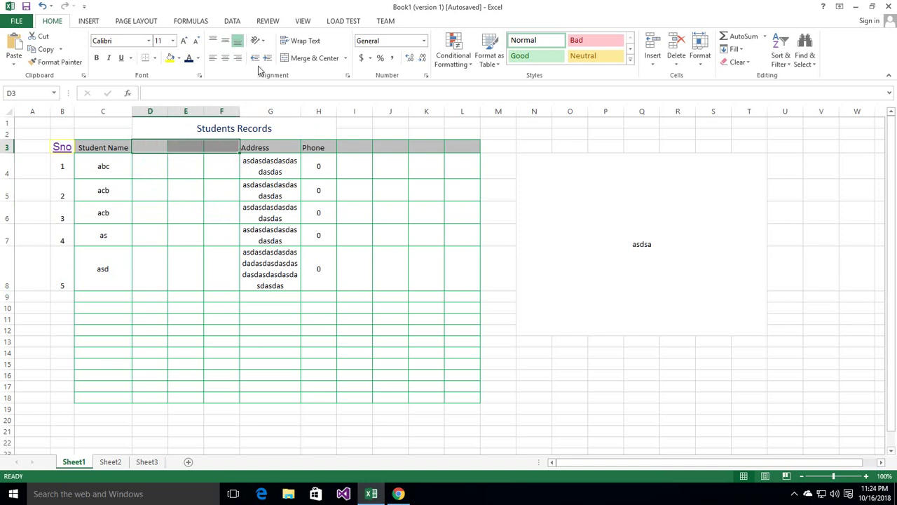
{"action": "left_click", "coordinate": [308, 59]}
{"action": "left_click", "coordinate": [224, 189]}
{"action": "left_click", "coordinate": [200, 146]}
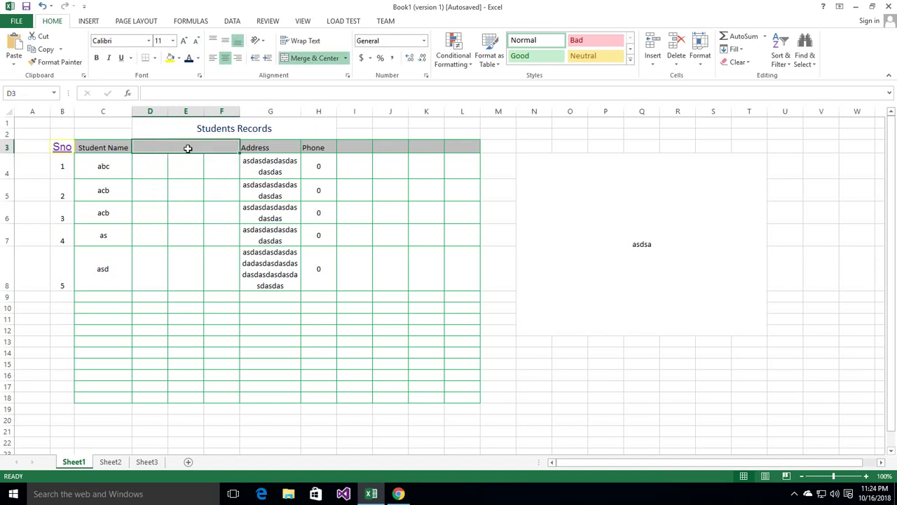
{"action": "type", "text": "Xyz"}
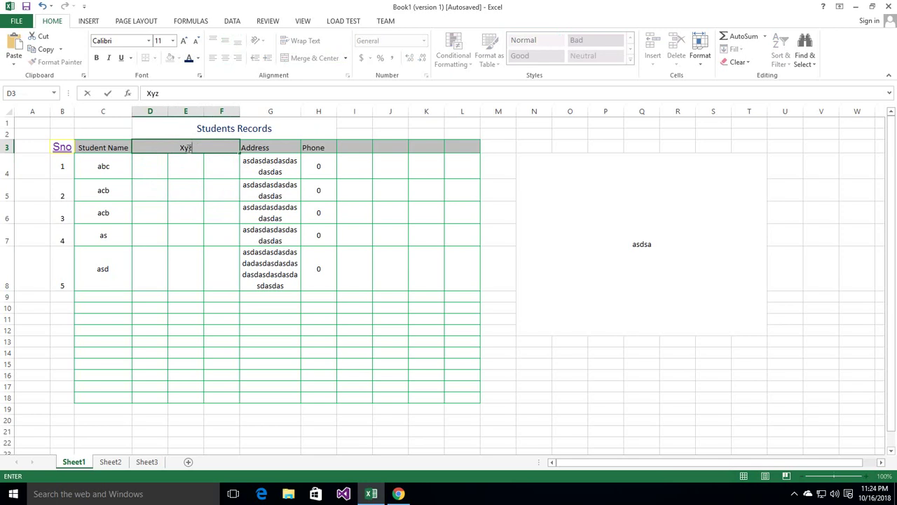
{"action": "key", "text": "Return"}
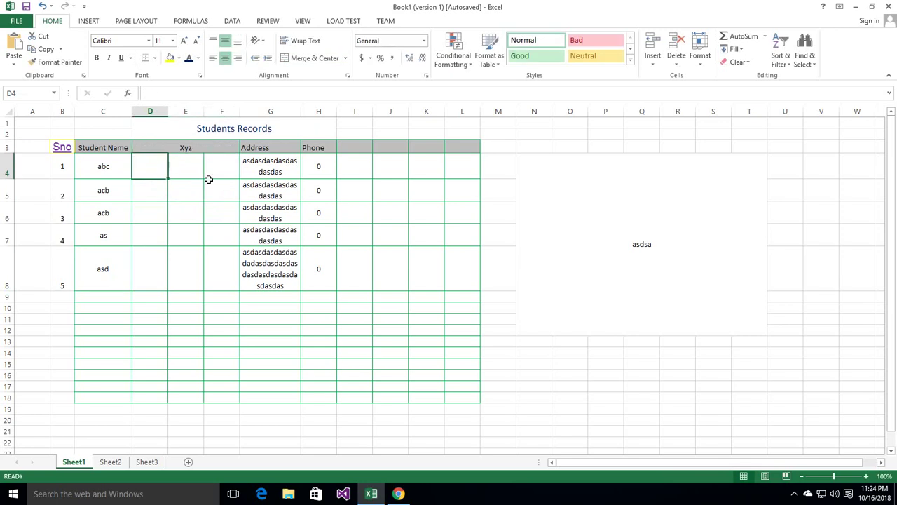
{"action": "mouse_move", "coordinate": [150, 166]}
{"action": "left_mouse_down"}
{"action": "mouse_move", "coordinate": [212, 190]}
{"action": "mouse_move", "coordinate": [210, 273]}
{"action": "left_mouse_up"}
{"action": "left_click", "coordinate": [196, 150]}
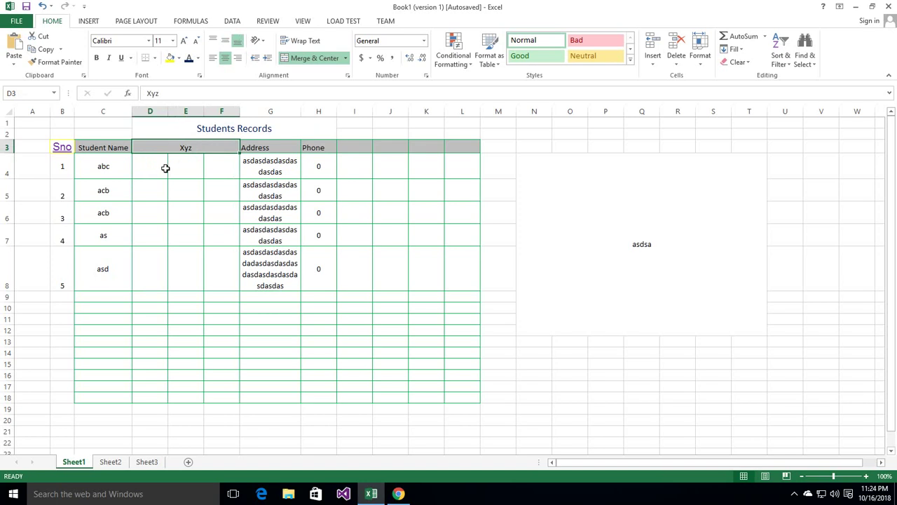
{"action": "left_click_drag", "start_coordinate": [165, 169], "coordinate": [217, 165]}
{"action": "left_click_drag", "start_coordinate": [167, 185], "coordinate": [215, 185]}
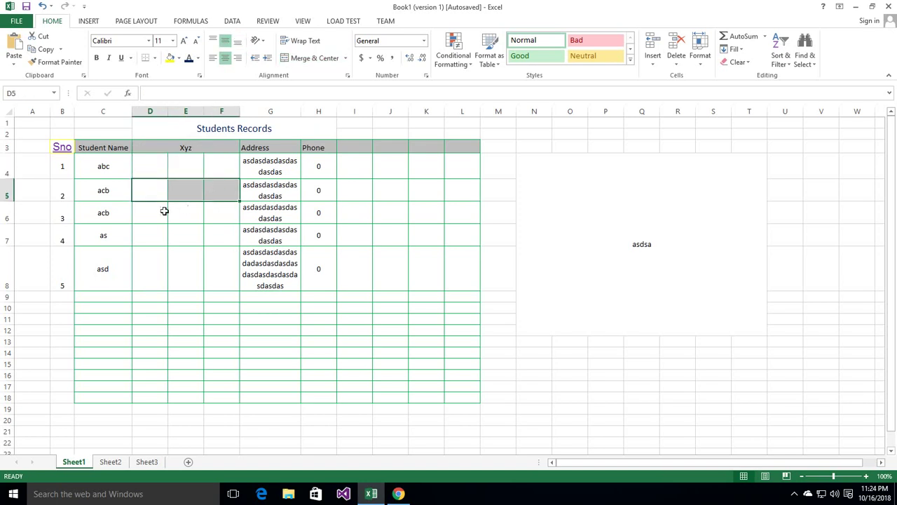
{"action": "left_click_drag", "start_coordinate": [164, 211], "coordinate": [220, 209]}
{"action": "left_click_drag", "start_coordinate": [164, 234], "coordinate": [281, 234]}
{"action": "left_click", "coordinate": [185, 266]}
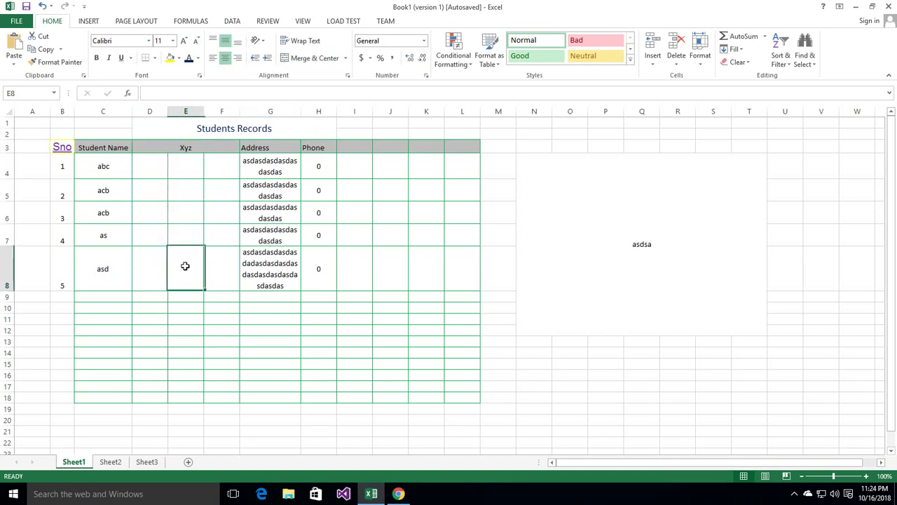
{"action": "left_click_drag", "start_coordinate": [157, 166], "coordinate": [216, 164]}
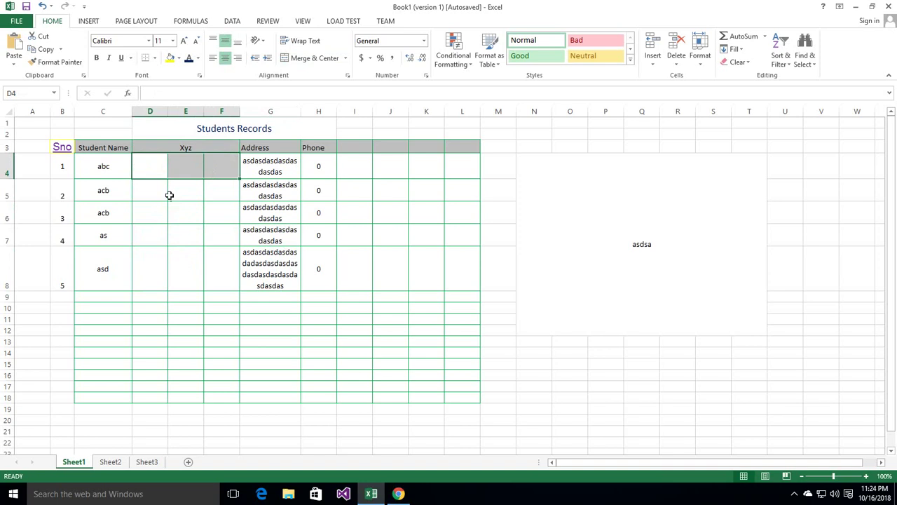
{"action": "left_click_drag", "start_coordinate": [165, 191], "coordinate": [210, 190]}
{"action": "left_click_drag", "start_coordinate": [162, 208], "coordinate": [223, 208]}
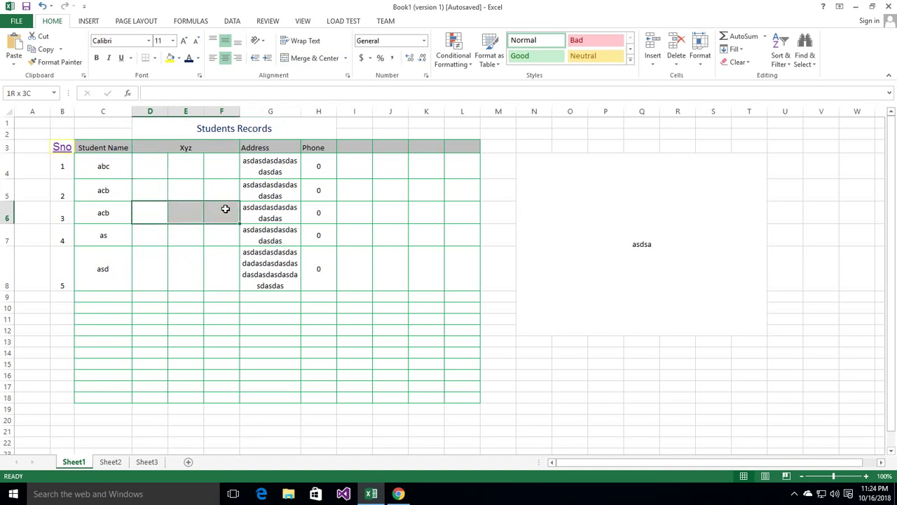
{"action": "left_click", "coordinate": [222, 267]}
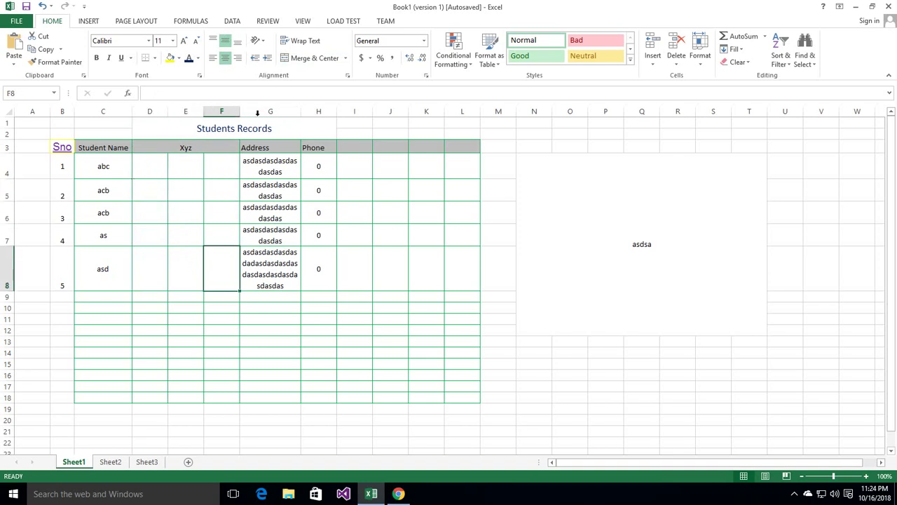
{"action": "left_click", "coordinate": [345, 58]}
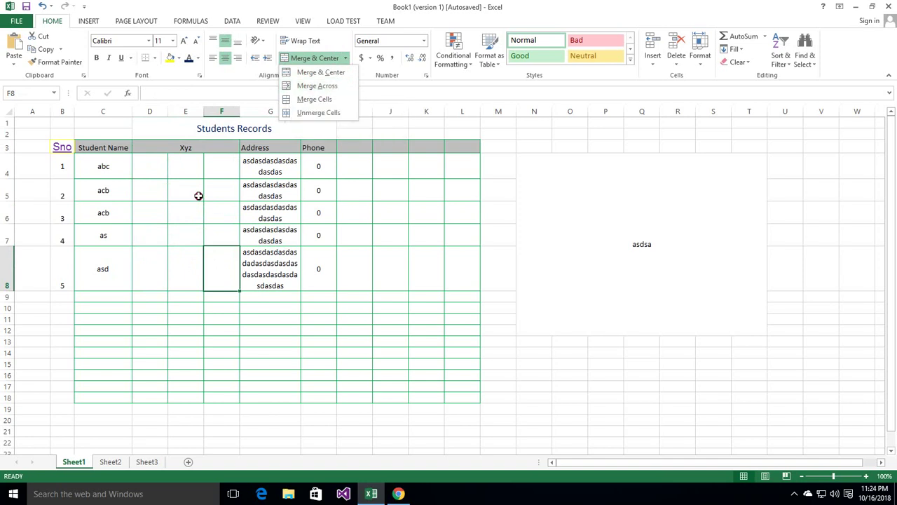
{"action": "left_click", "coordinate": [147, 164]}
{"action": "left_click_drag", "start_coordinate": [147, 164], "coordinate": [212, 284]}
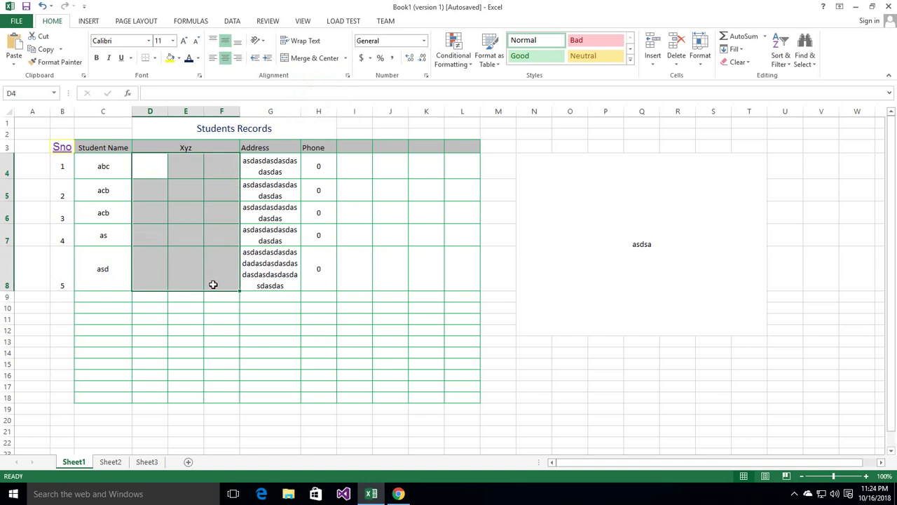
Step: Apply Merge Across to D4:F8 and check that each row D4–D8 is merged
{"action": "left_click", "coordinate": [345, 58]}
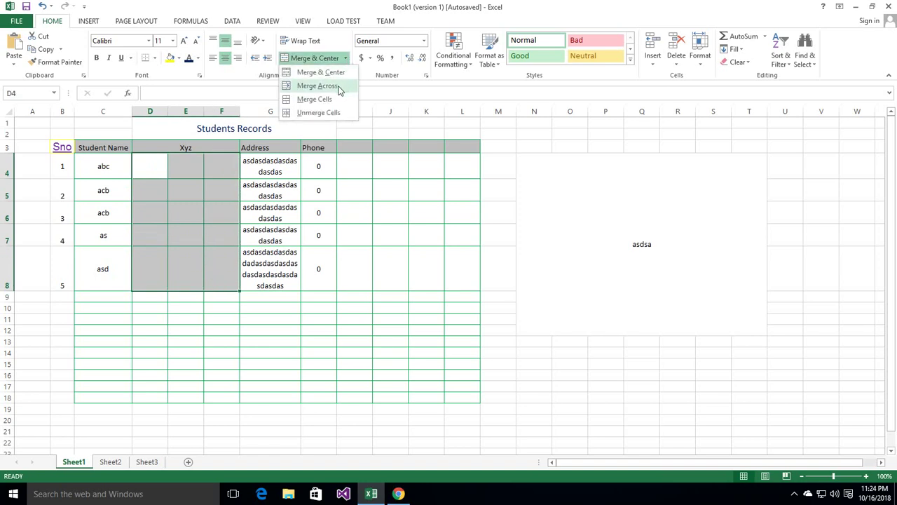
{"action": "left_click", "coordinate": [340, 86]}
{"action": "left_click", "coordinate": [303, 186]}
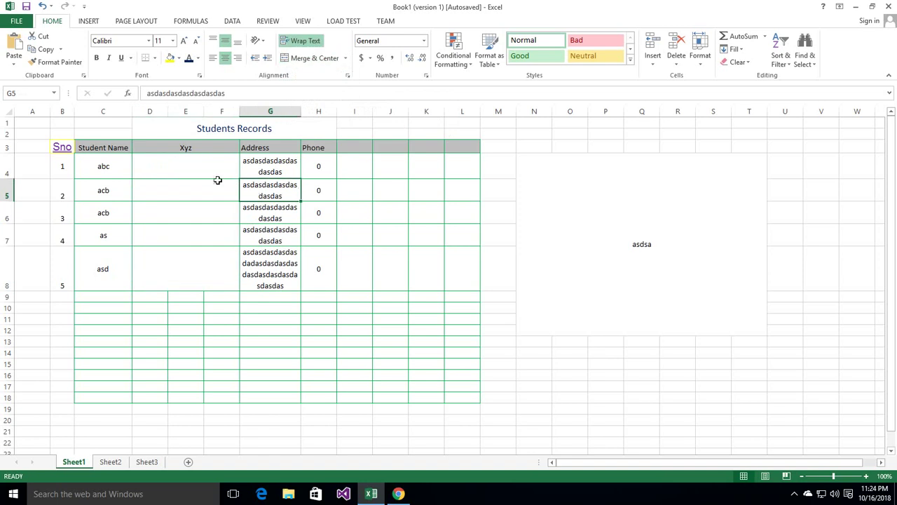
{"action": "left_click", "coordinate": [182, 172]}
{"action": "left_click", "coordinate": [180, 193]}
{"action": "left_click", "coordinate": [181, 209]}
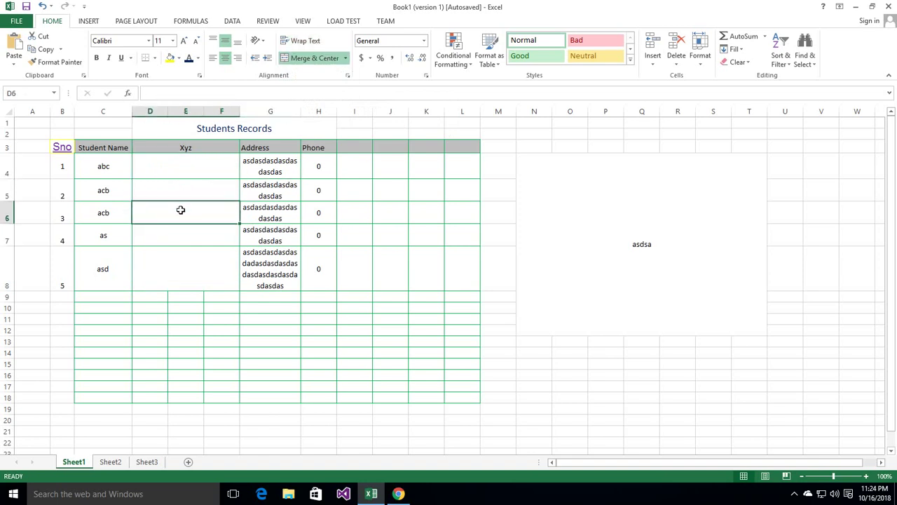
{"action": "left_click", "coordinate": [185, 233]}
{"action": "left_click", "coordinate": [201, 271]}
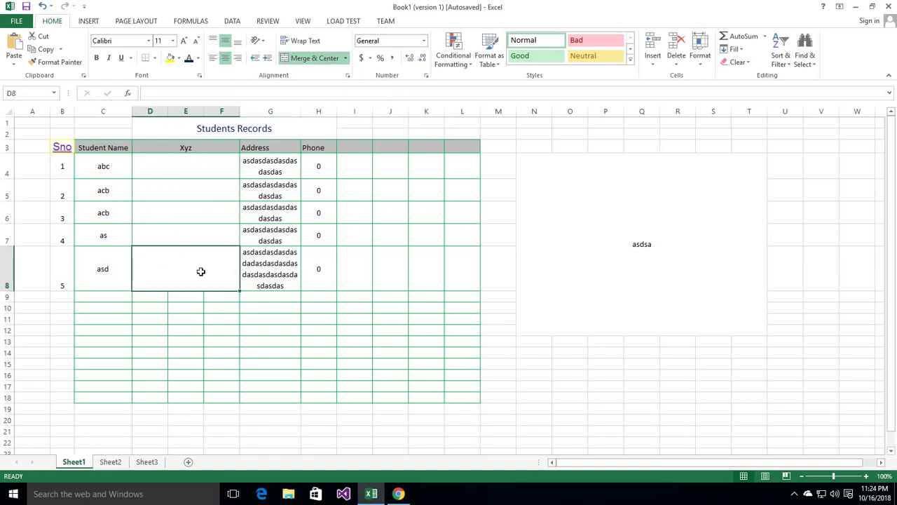
{"action": "left_click", "coordinate": [204, 235]}
{"action": "left_click", "coordinate": [200, 211]}
{"action": "left_click", "coordinate": [197, 190]}
{"action": "left_click", "coordinate": [195, 164]}
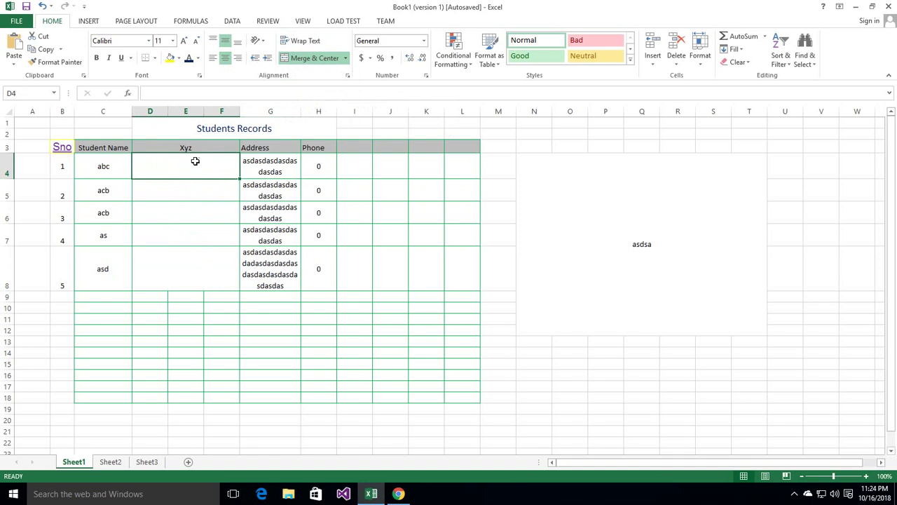
Step: Apply Merge Across to D9:F18 and verify the merged D cells in rows 4–11
{"action": "left_click_drag", "start_coordinate": [161, 305], "coordinate": [217, 306]}
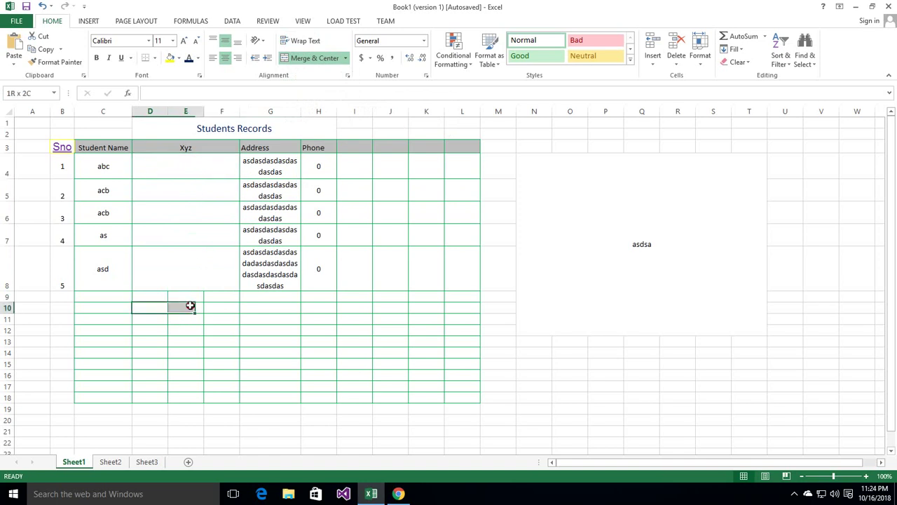
{"action": "mouse_move", "coordinate": [149, 297]}
{"action": "left_mouse_down"}
{"action": "mouse_move", "coordinate": [218, 381]}
{"action": "mouse_move", "coordinate": [216, 397]}
{"action": "left_mouse_up"}
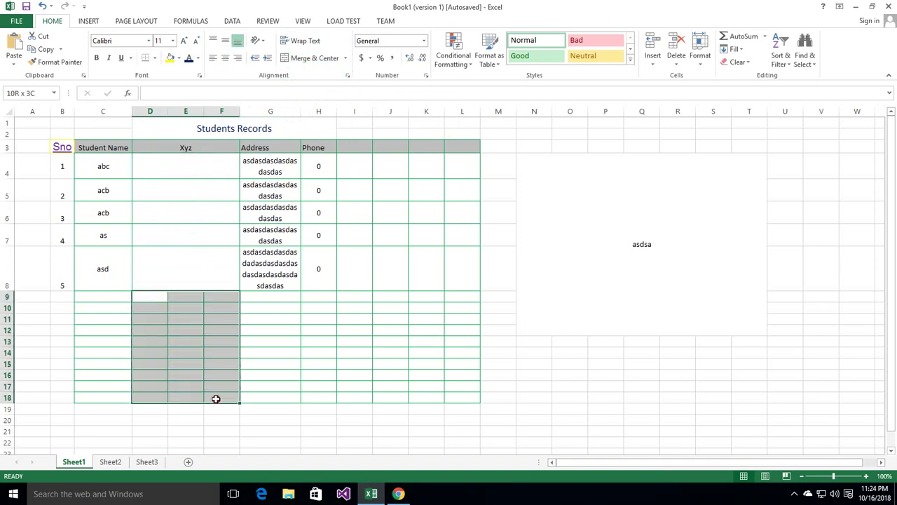
{"action": "left_click", "coordinate": [345, 58]}
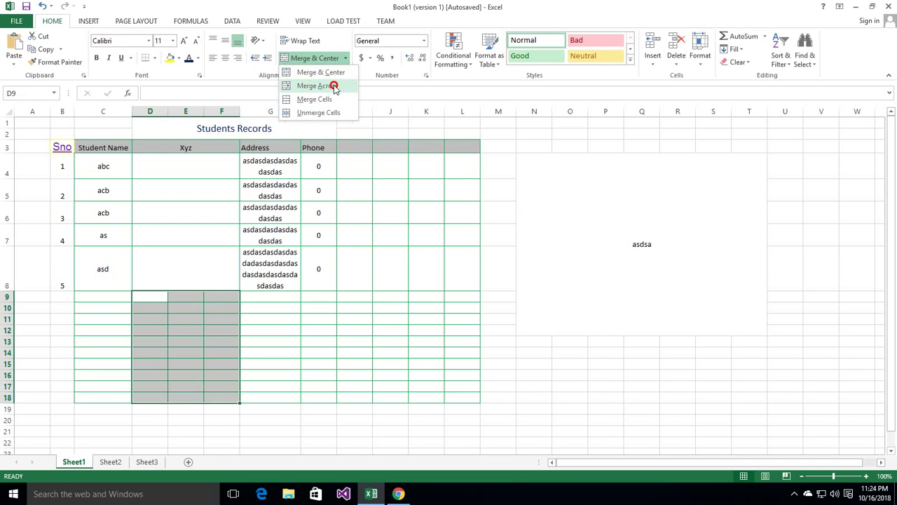
{"action": "left_click", "coordinate": [330, 85]}
{"action": "left_click", "coordinate": [268, 377]}
{"action": "left_click", "coordinate": [208, 297]}
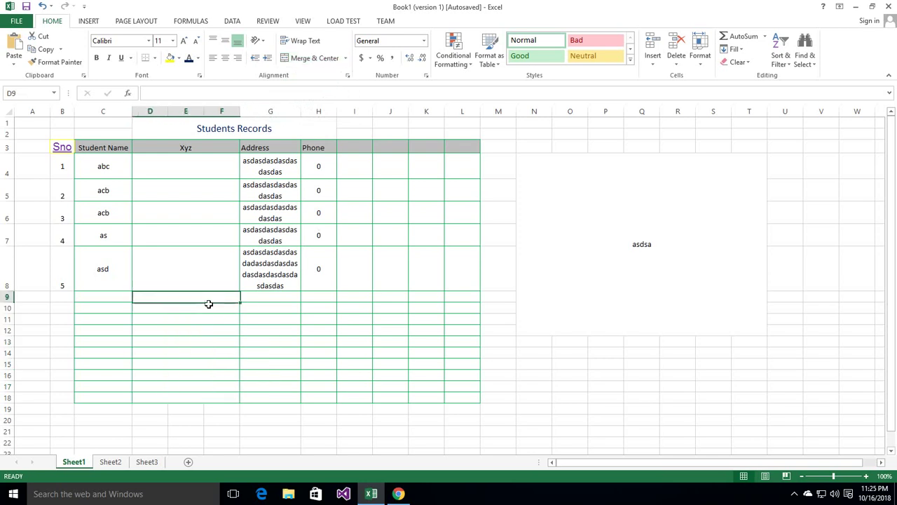
{"action": "left_click", "coordinate": [207, 309]}
{"action": "left_click", "coordinate": [206, 320]}
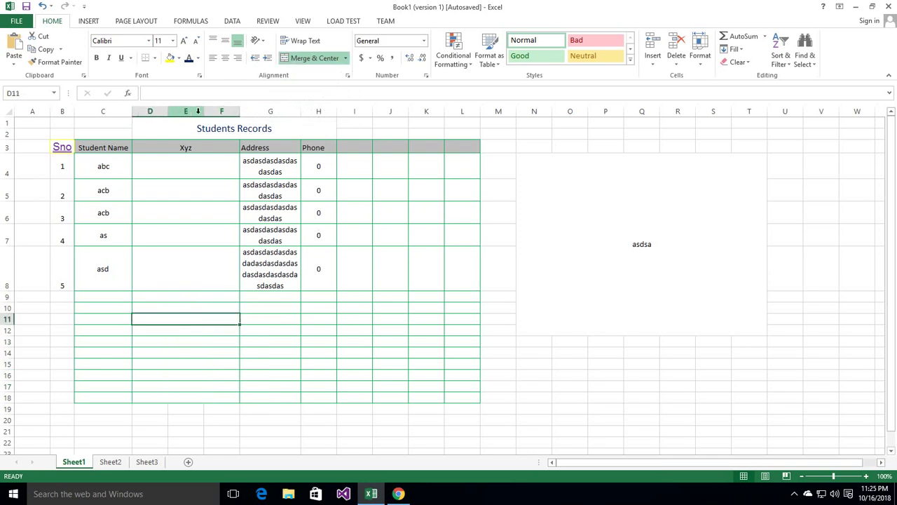
{"action": "left_click", "coordinate": [170, 166]}
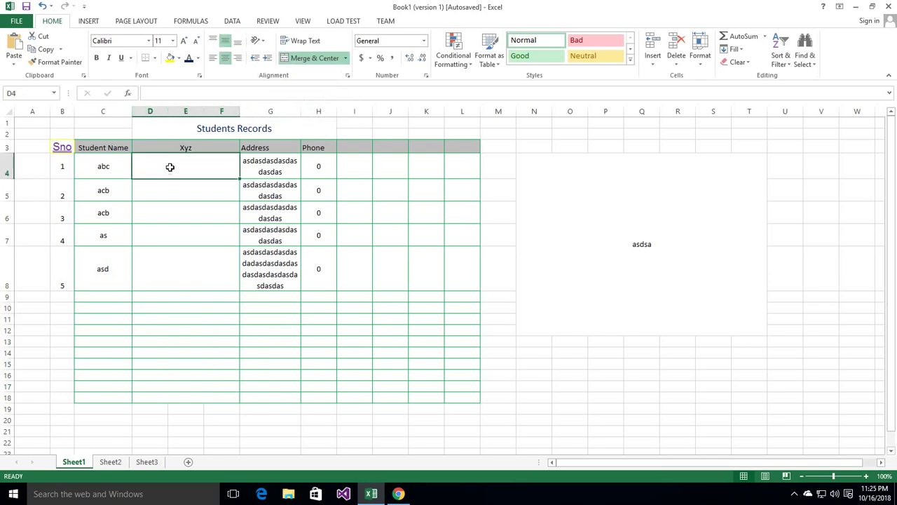
{"action": "left_click", "coordinate": [170, 190]}
{"action": "left_click", "coordinate": [172, 236]}
{"action": "left_click", "coordinate": [170, 287]}
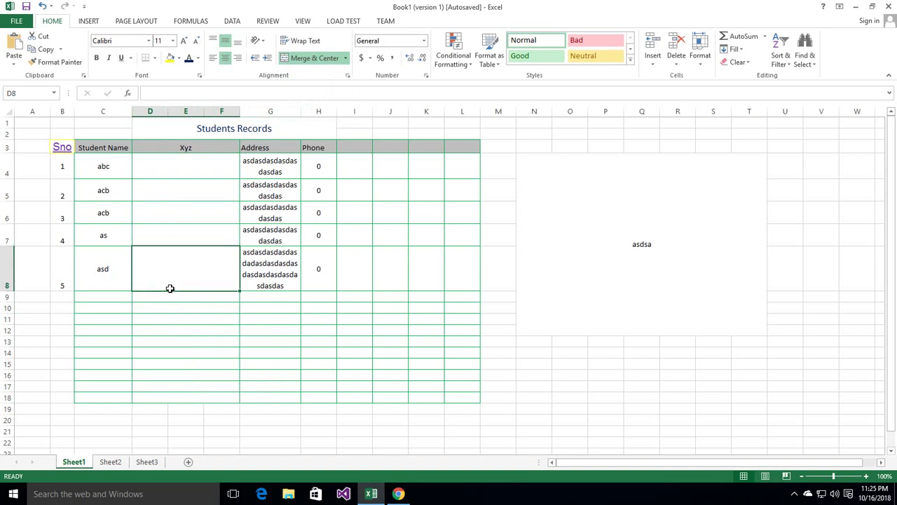